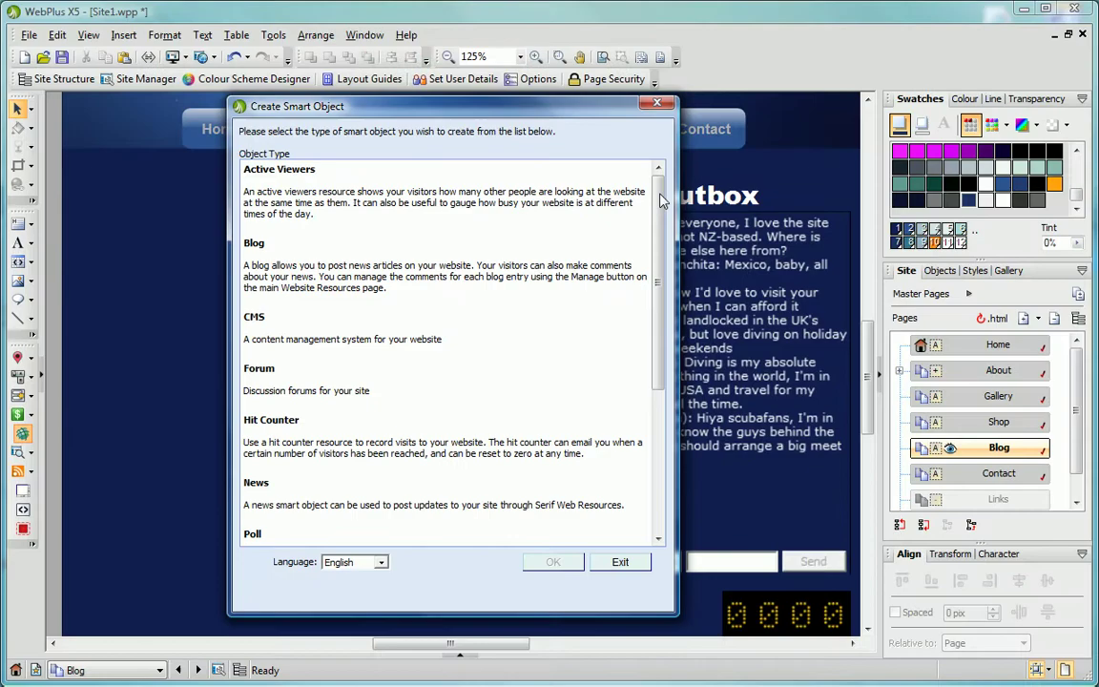
Scroll through the Create Smart Object type list and leave it without creating anything.
drag(663, 200, 670, 363)
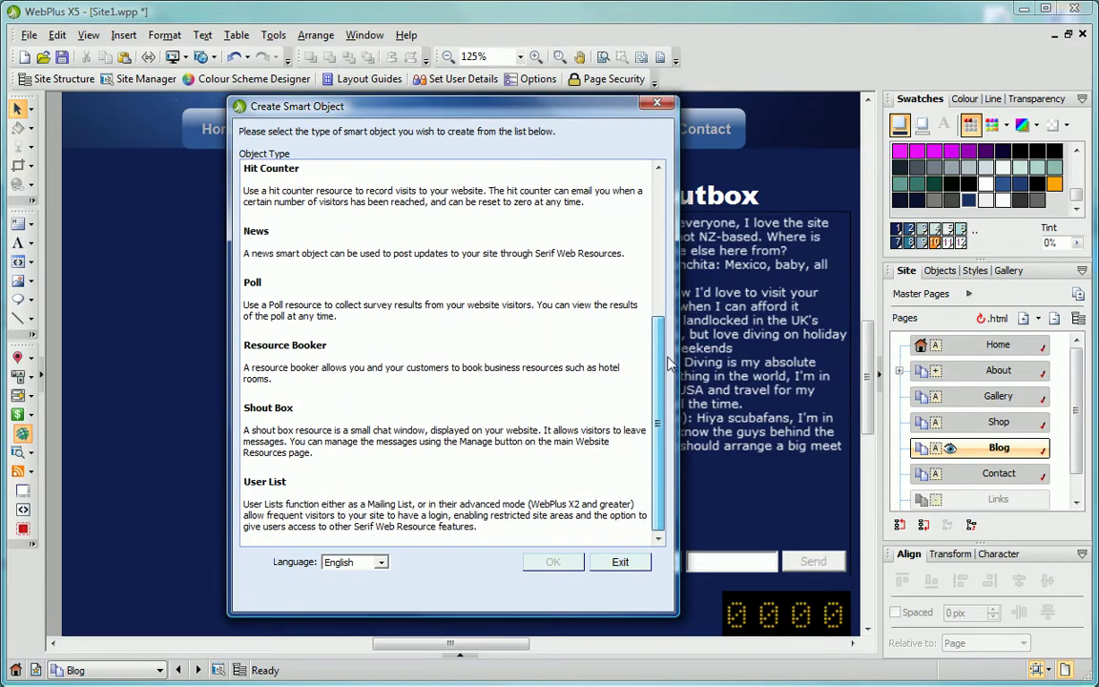
drag(670, 362, 679, 191)
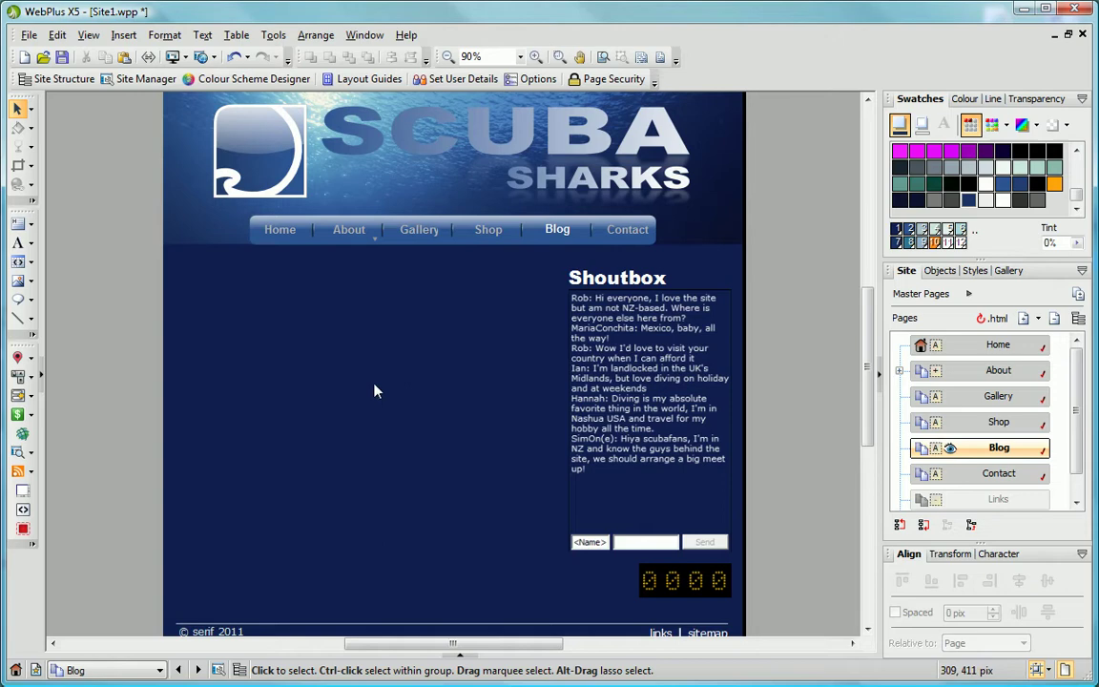
Log in to Serif Web Resources from the Smart Object Tool with the account e-mail and password.
click(24, 437)
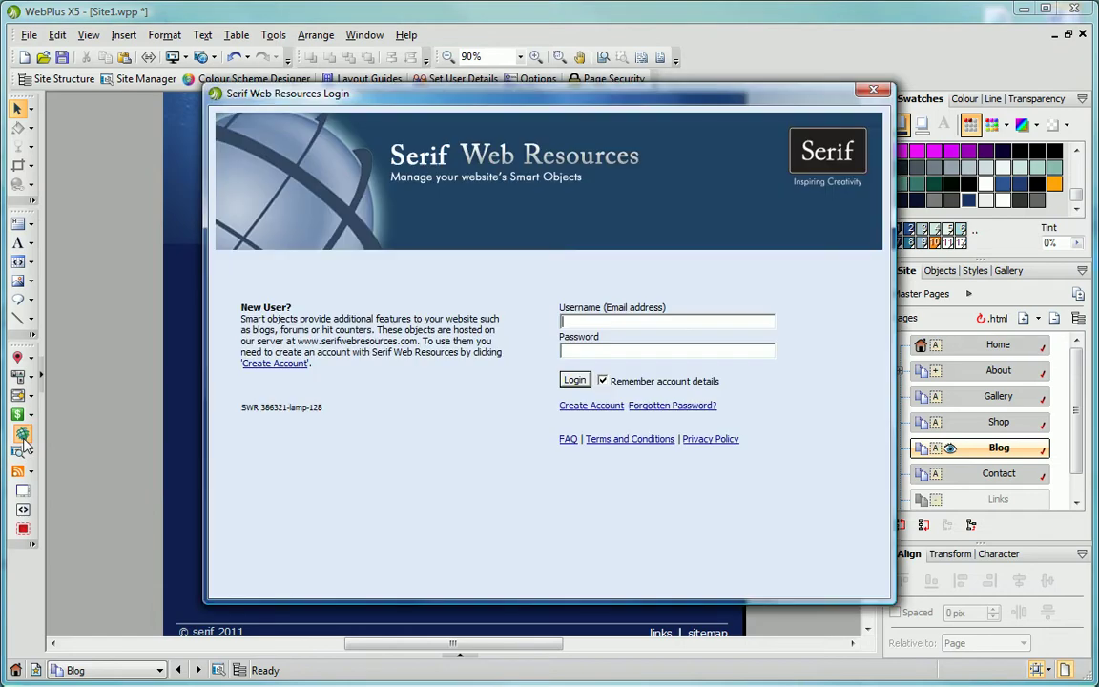
click(565, 321)
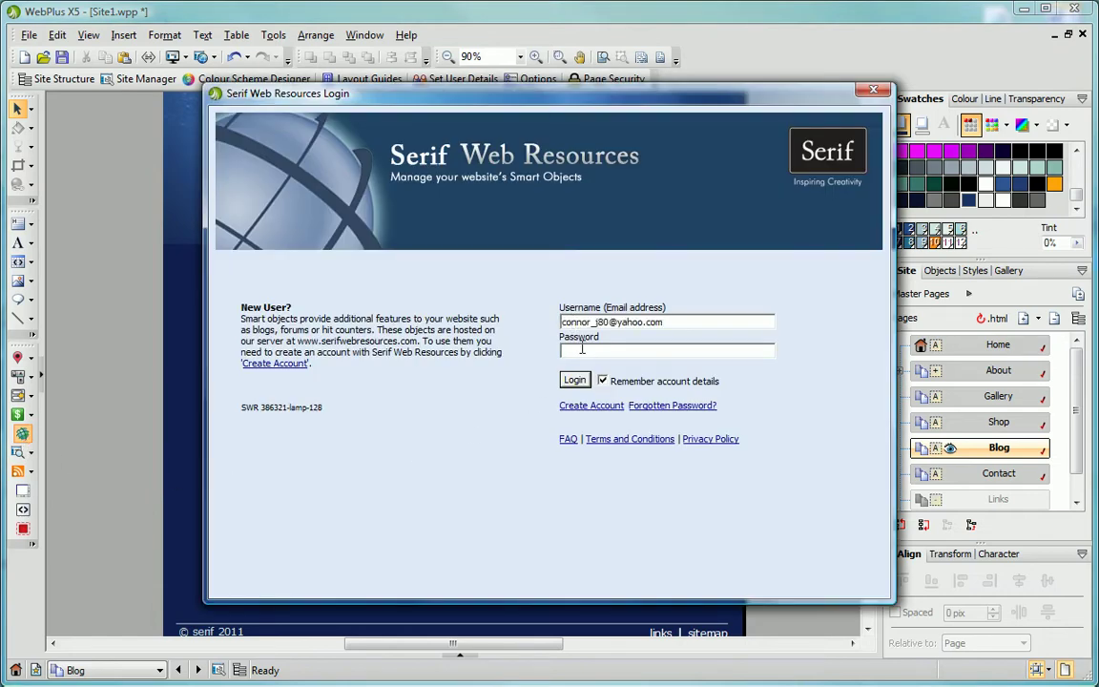
text(********)
click(574, 380)
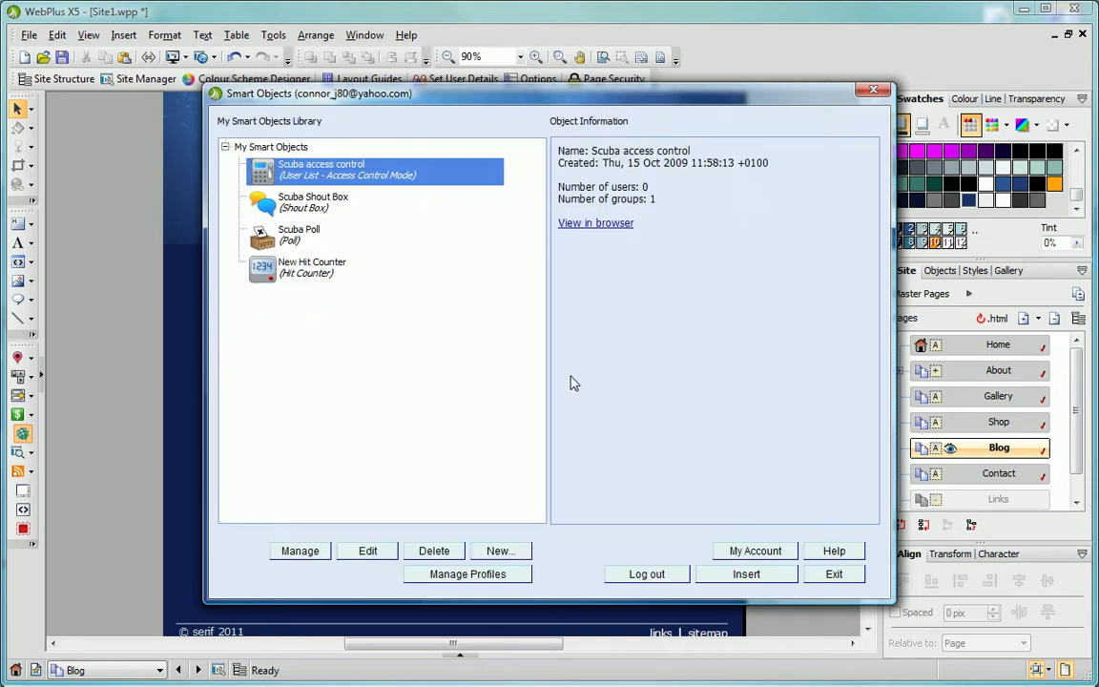
Start a new smart object of type Blog.
click(498, 551)
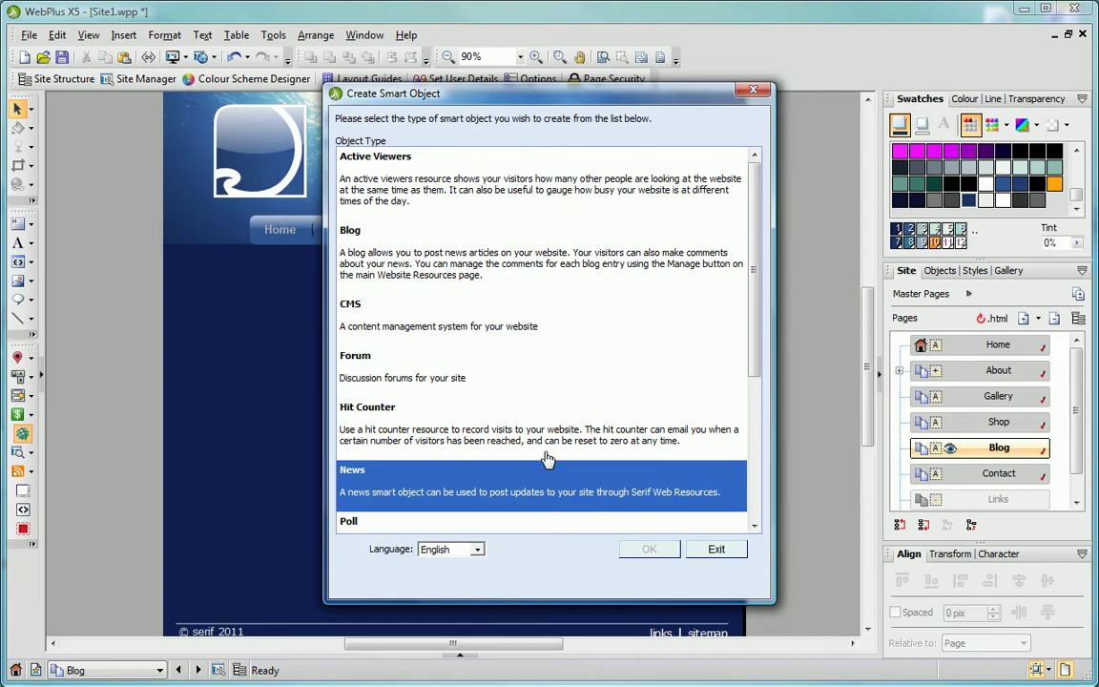
drag(754, 306, 686, 251)
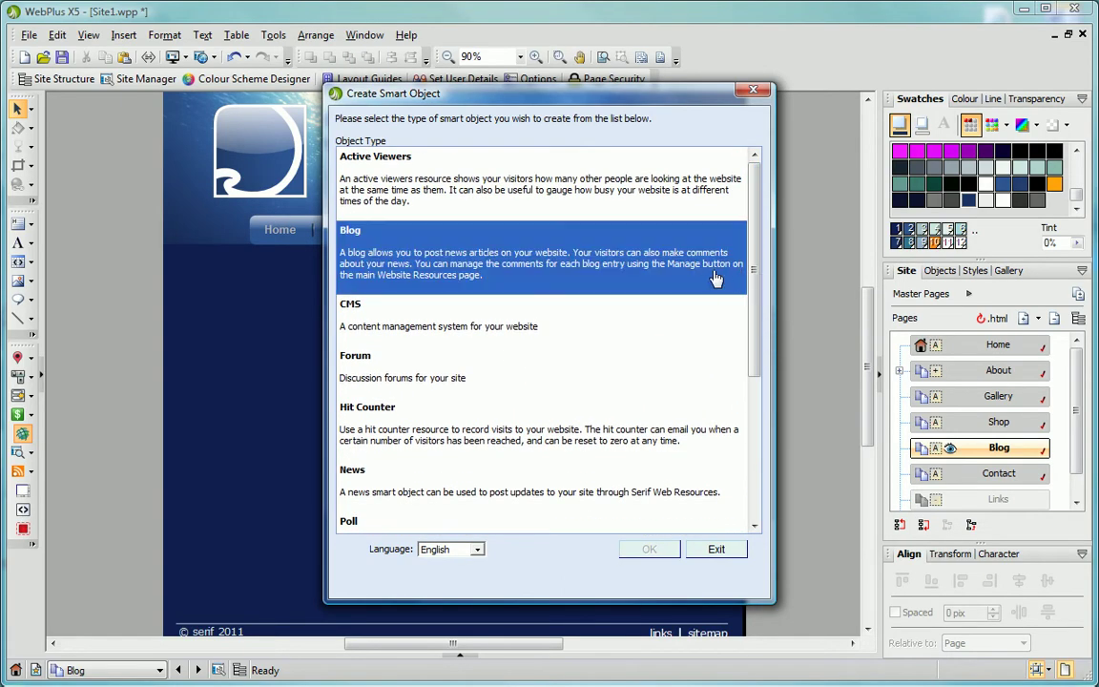
click(668, 276)
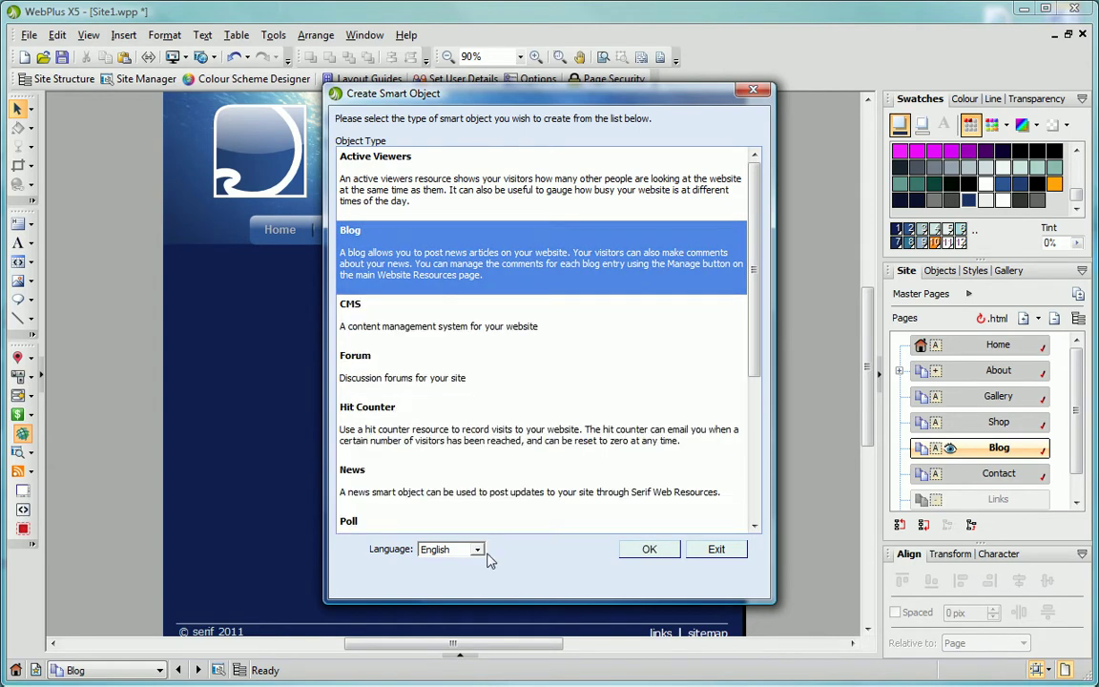
click(650, 552)
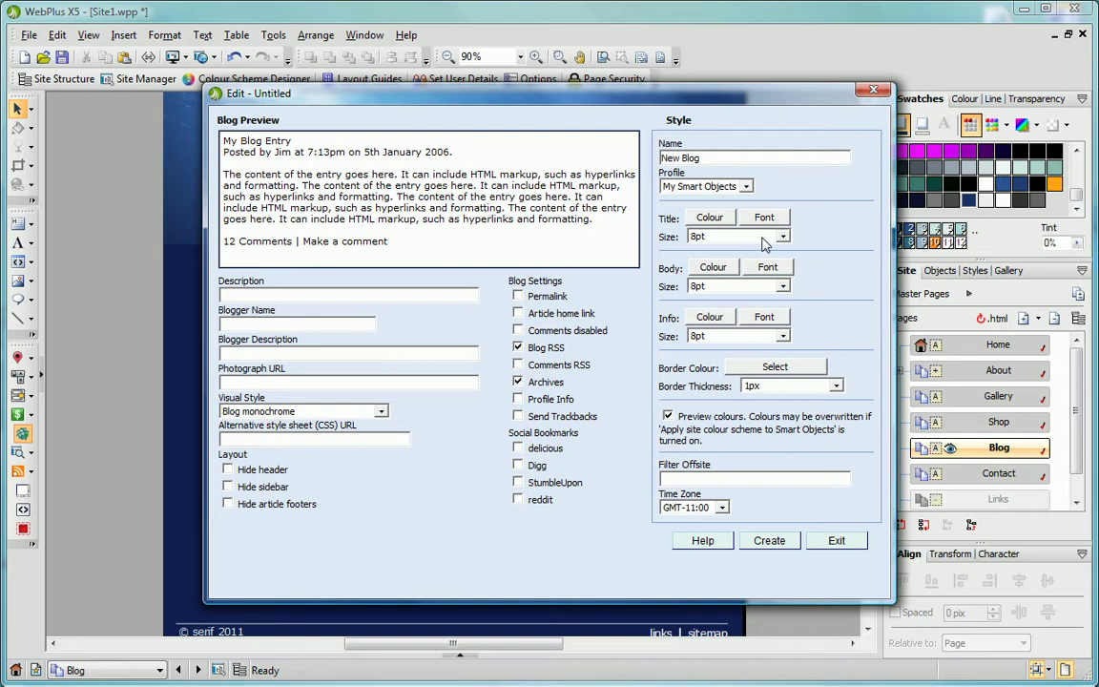
Rename the blog to 'Dive Blog' and set its title size to 12pt.
drag(701, 157, 566, 155)
text(Div)
click(782, 236)
click(773, 318)
Give the blog titles a bolder font.
click(759, 219)
click(620, 329)
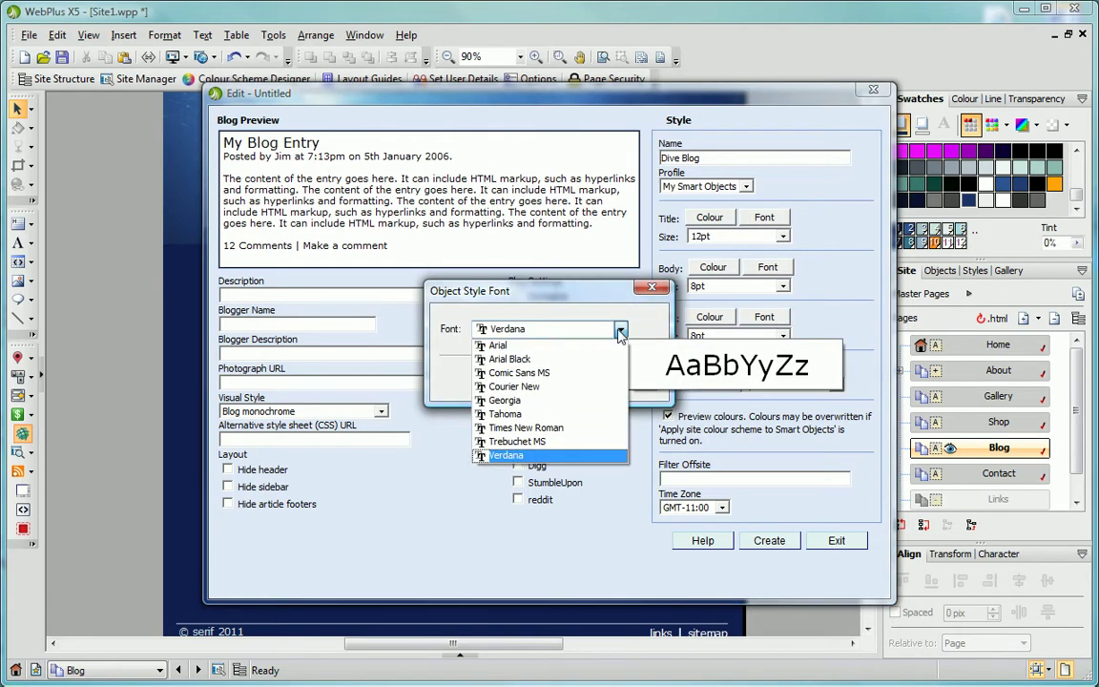
click(510, 366)
click(571, 382)
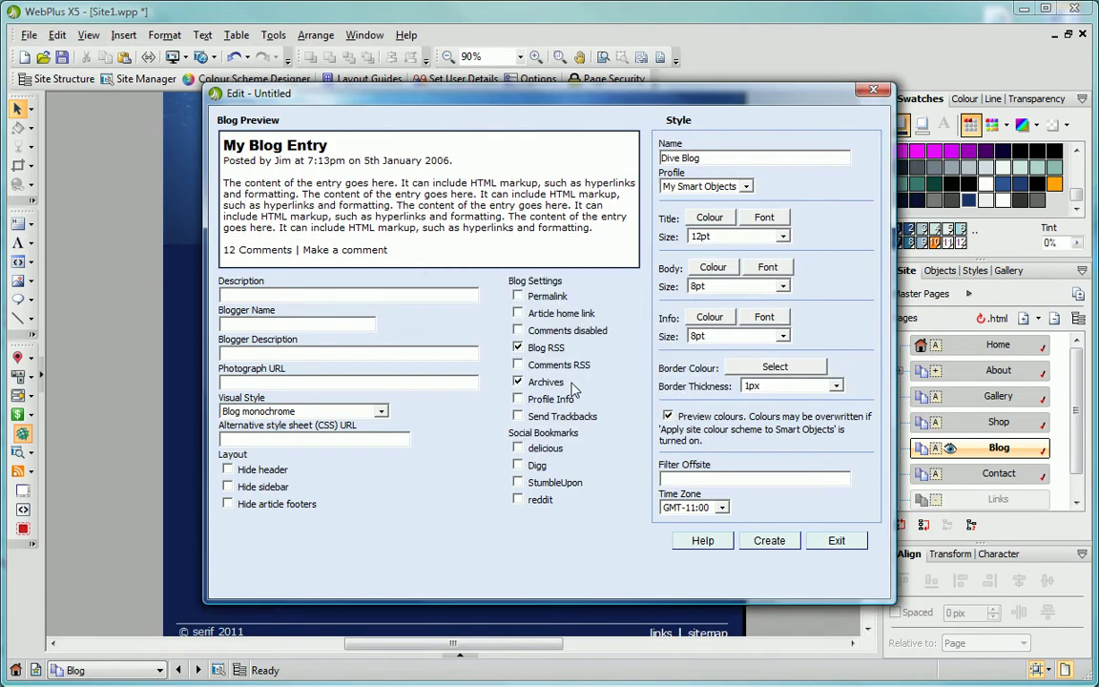
Set the blog's Info Colour to light cyan.
click(709, 317)
click(456, 295)
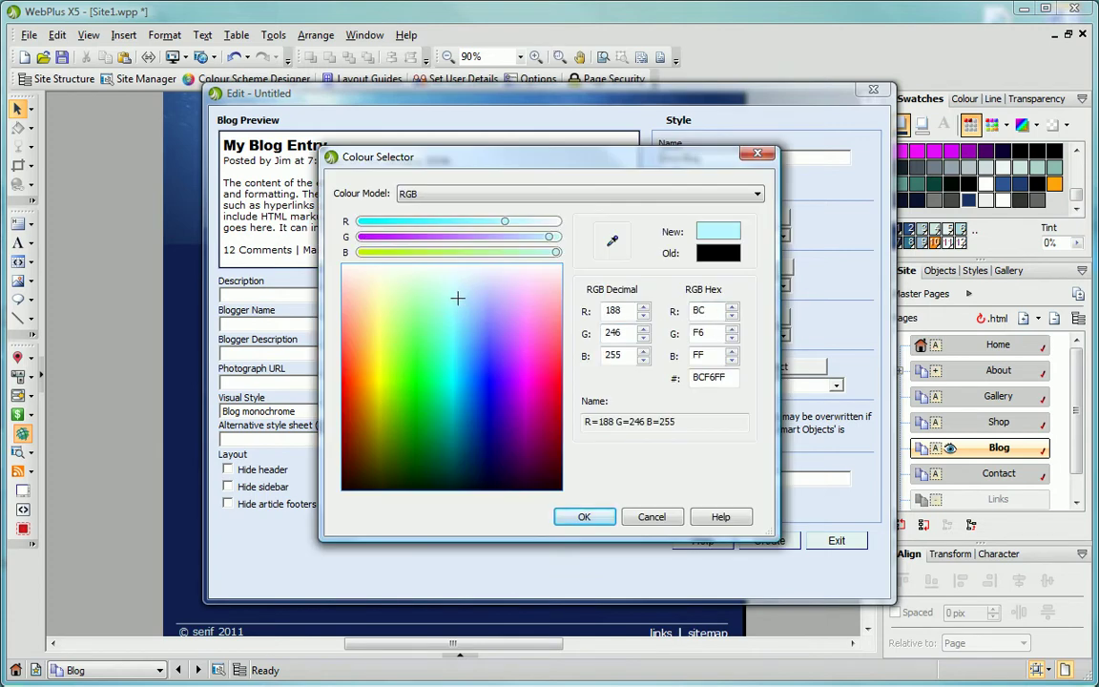
click(585, 517)
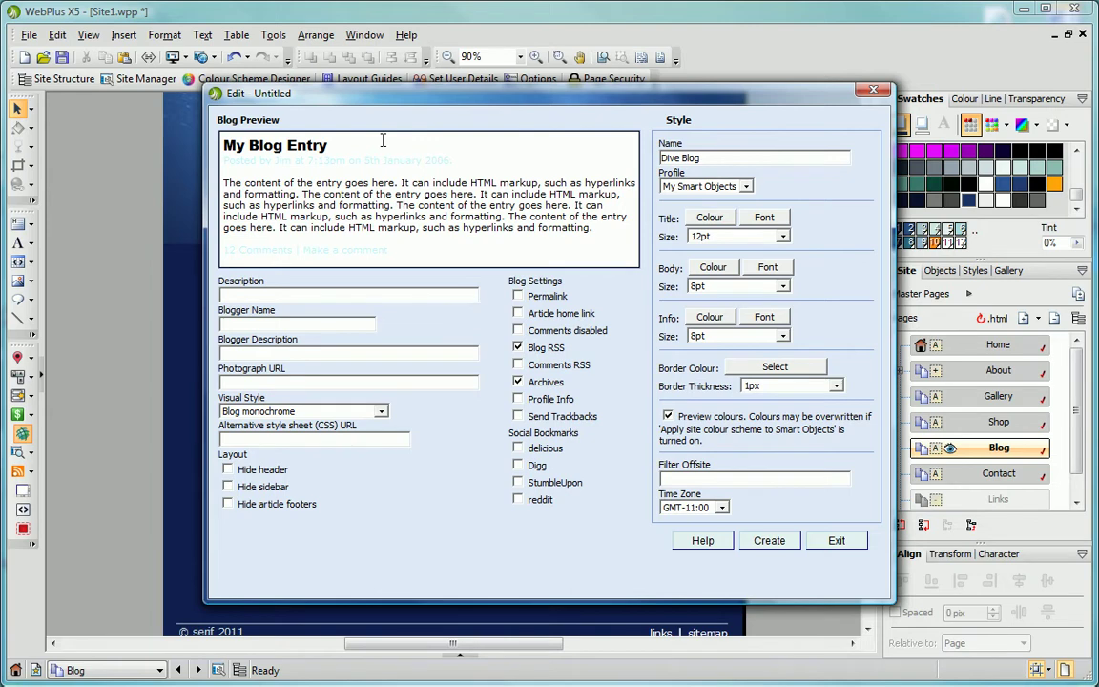
Pick GMT+11:00 from the blog's Time Zone list.
click(722, 507)
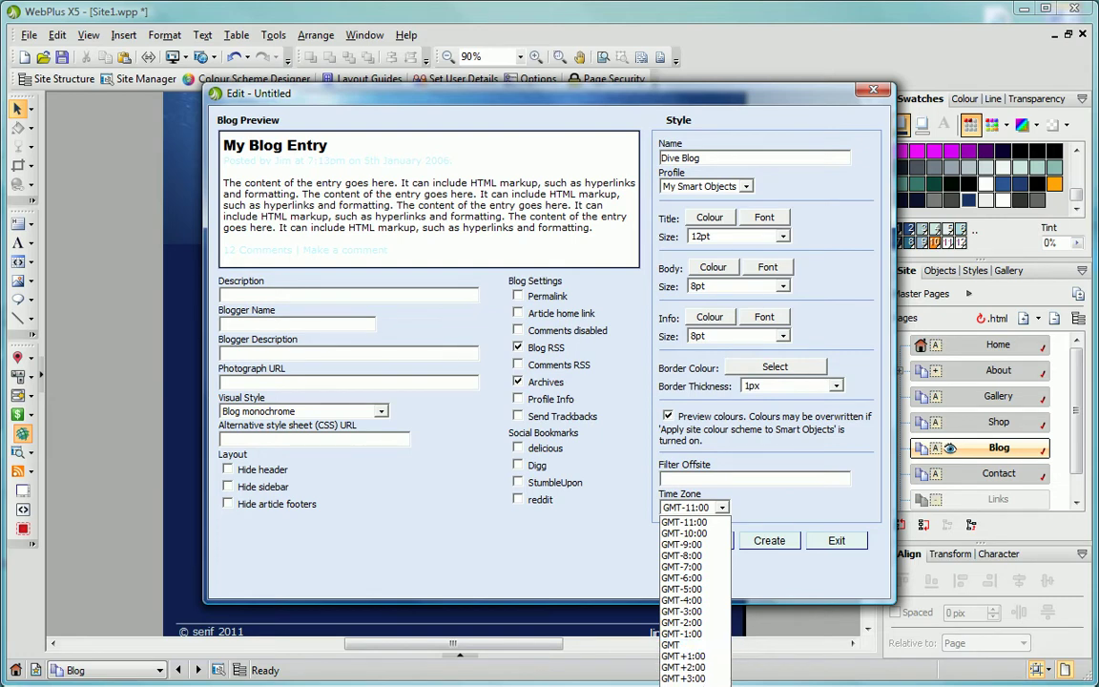
key(Return)
click(744, 506)
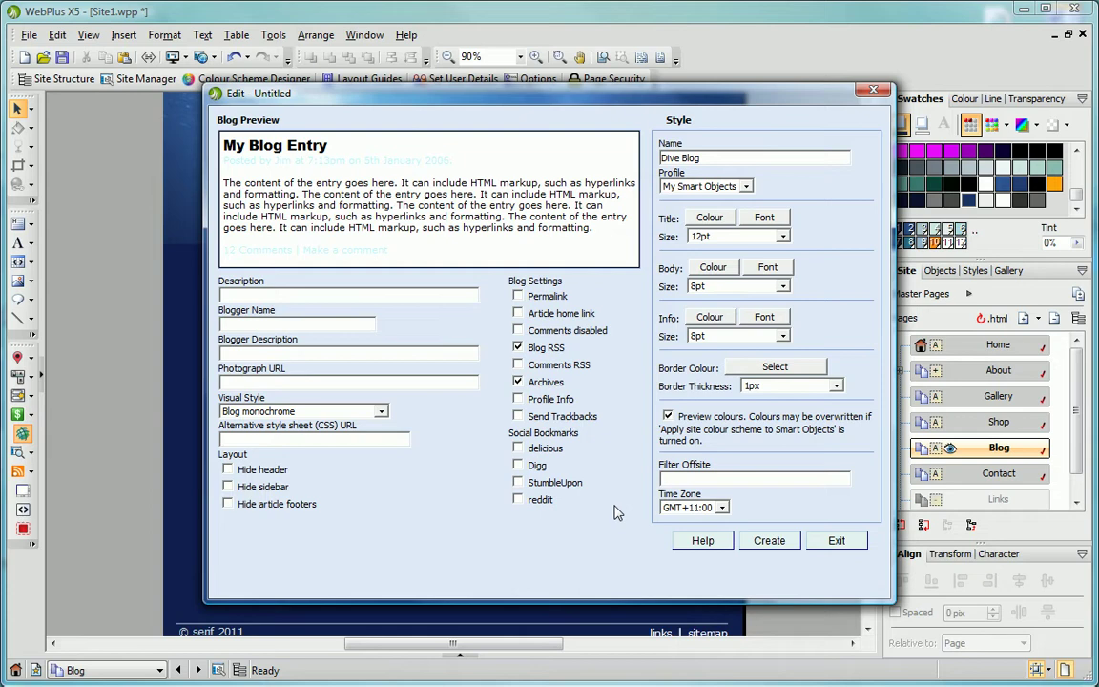
Create and insert the Dive Blog, drawing it top-left and widening it to 474 px beside the Shoutbox.
click(764, 543)
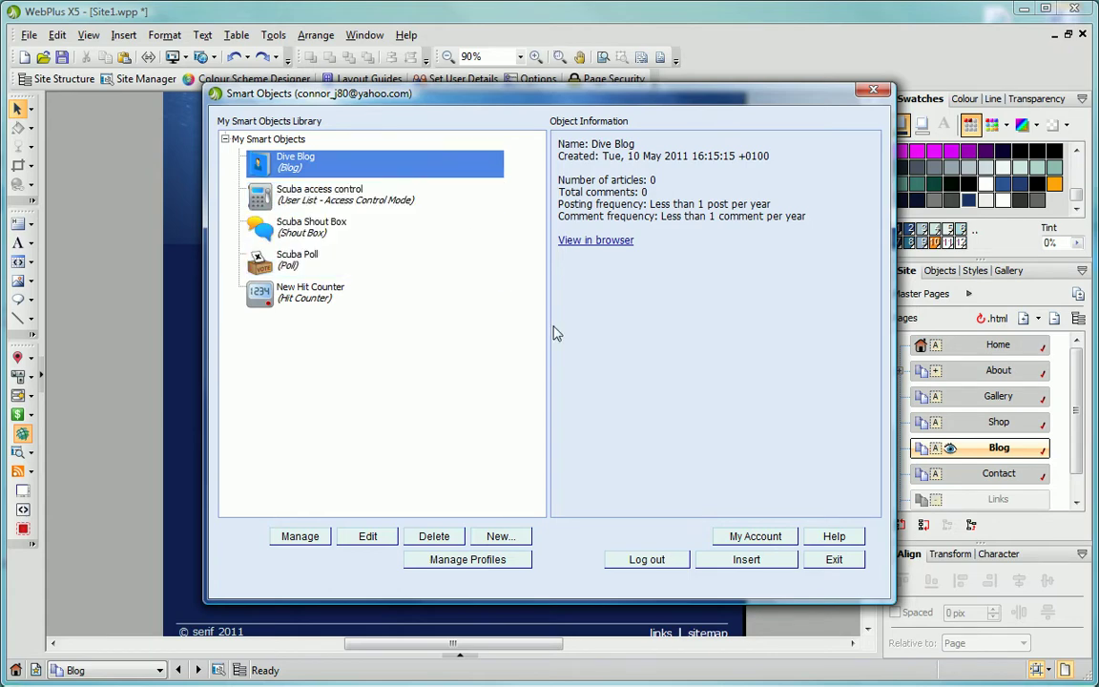
click(746, 560)
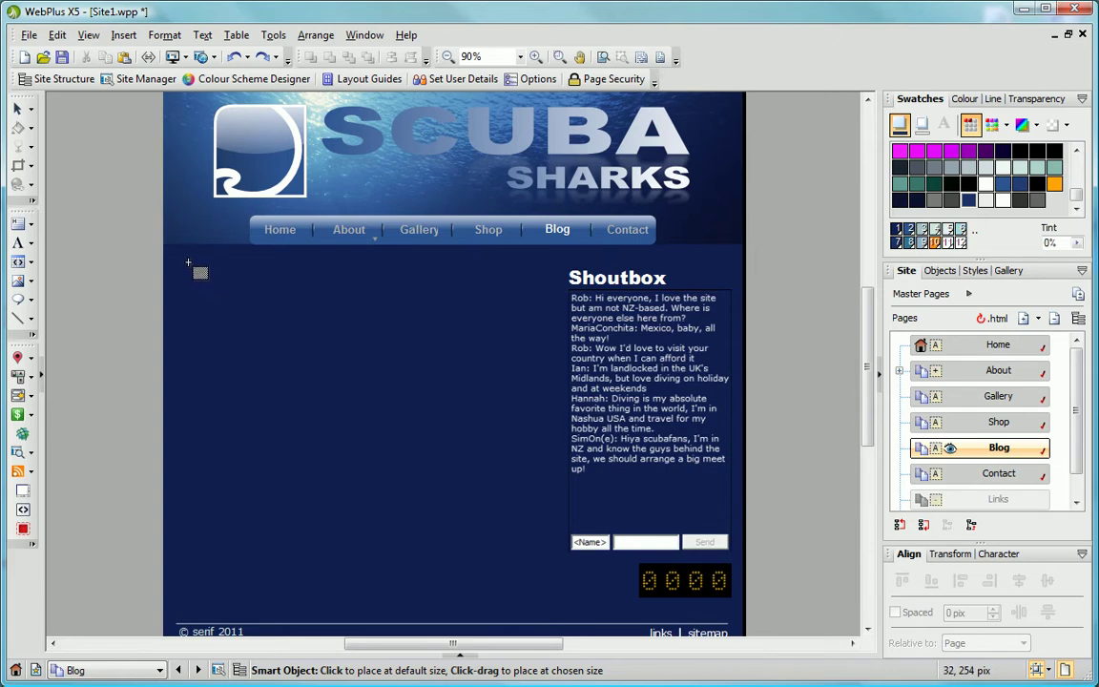
mouse_move(186, 259)
mouse_down()
mouse_move(378, 474)
mouse_move(490, 581)
mouse_move(553, 612)
mouse_up()
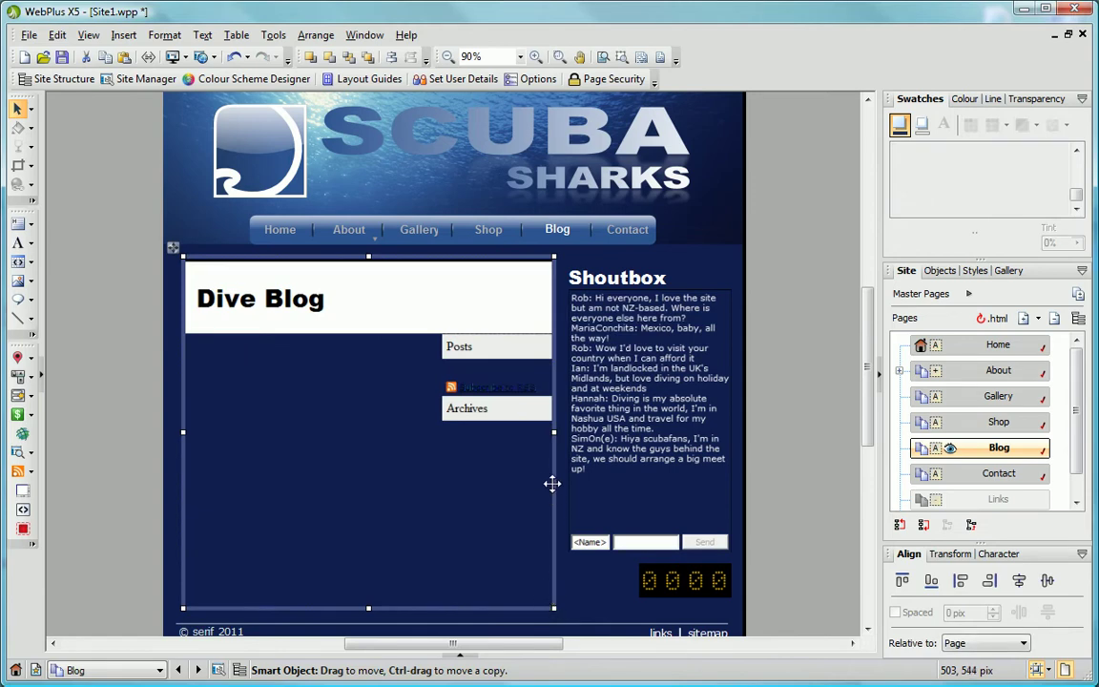
drag(553, 431, 557, 446)
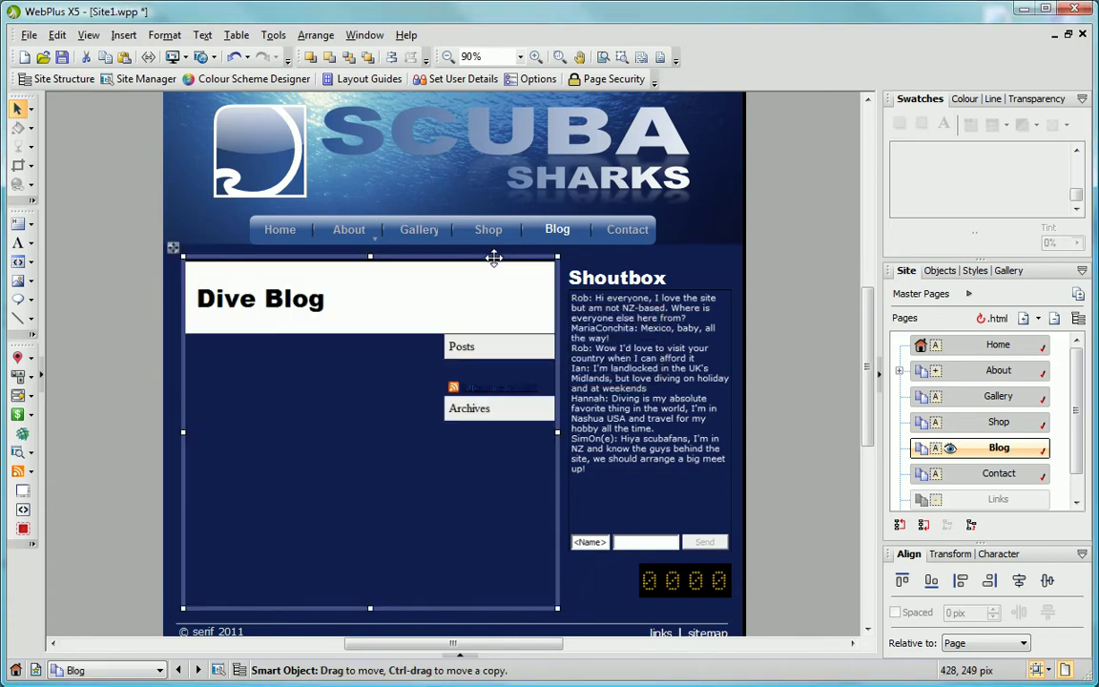
drag(493, 257, 489, 255)
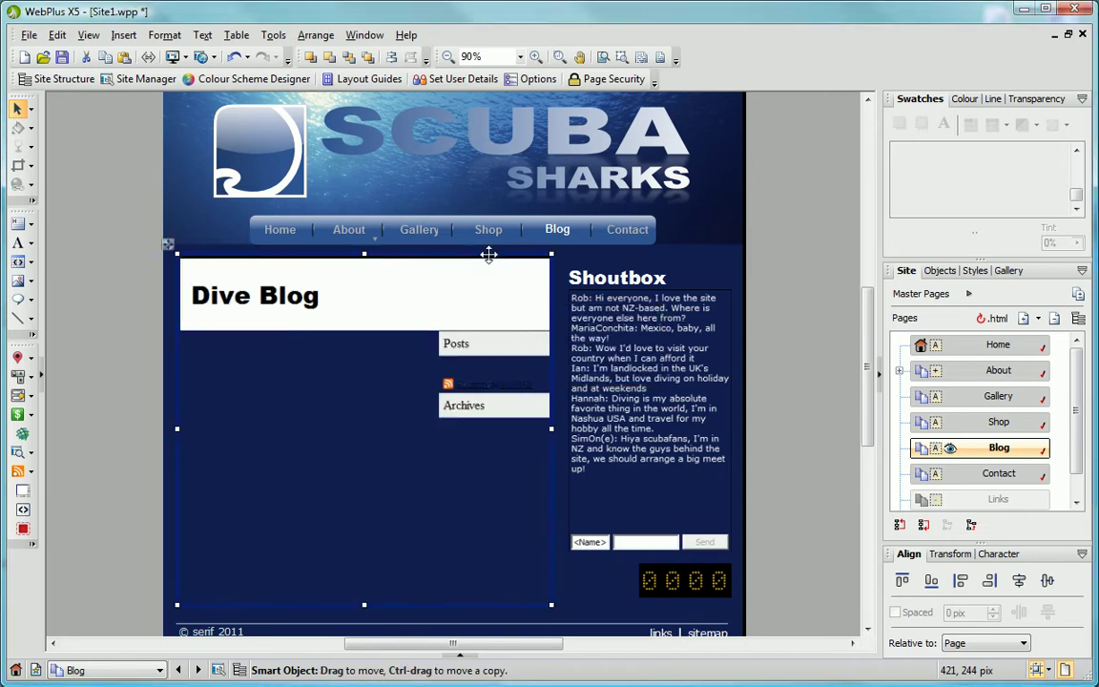
Manage the Dive Blog and set its Editors Group to SCUBA user group (Scuba access control).
click(27, 435)
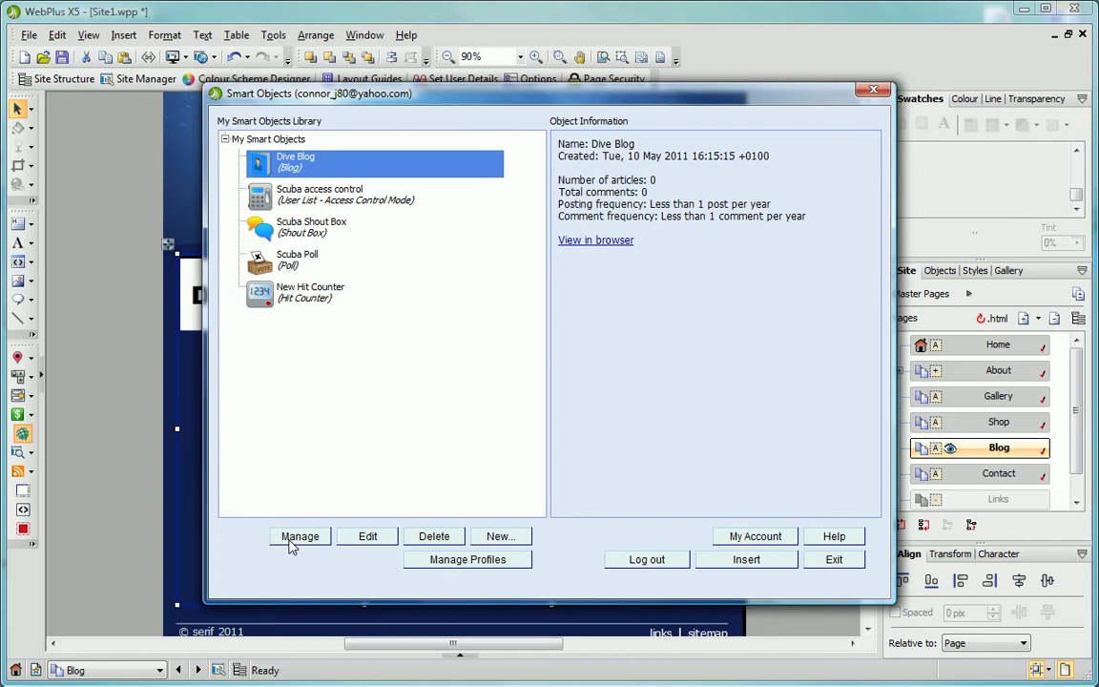
click(291, 538)
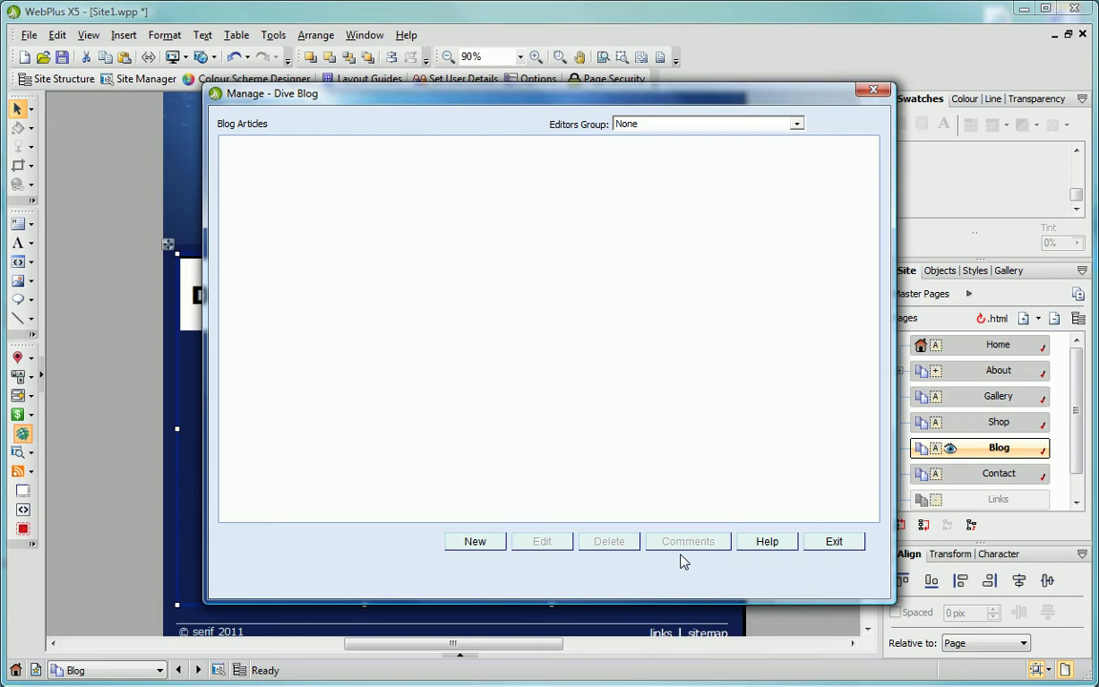
click(798, 125)
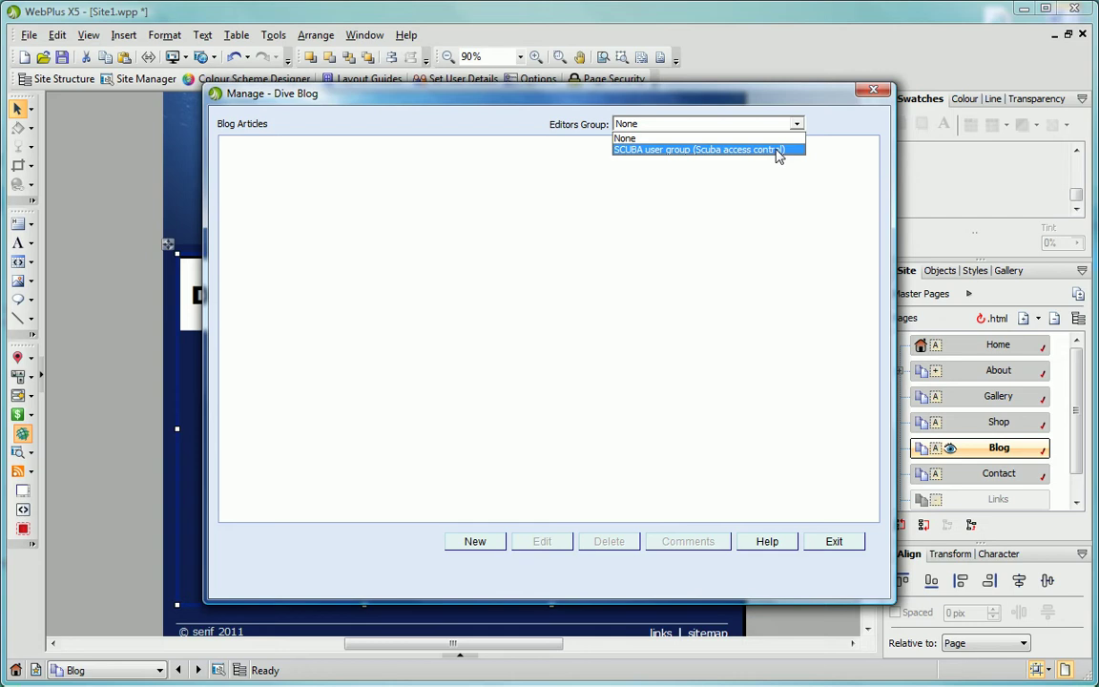
click(777, 150)
click(777, 155)
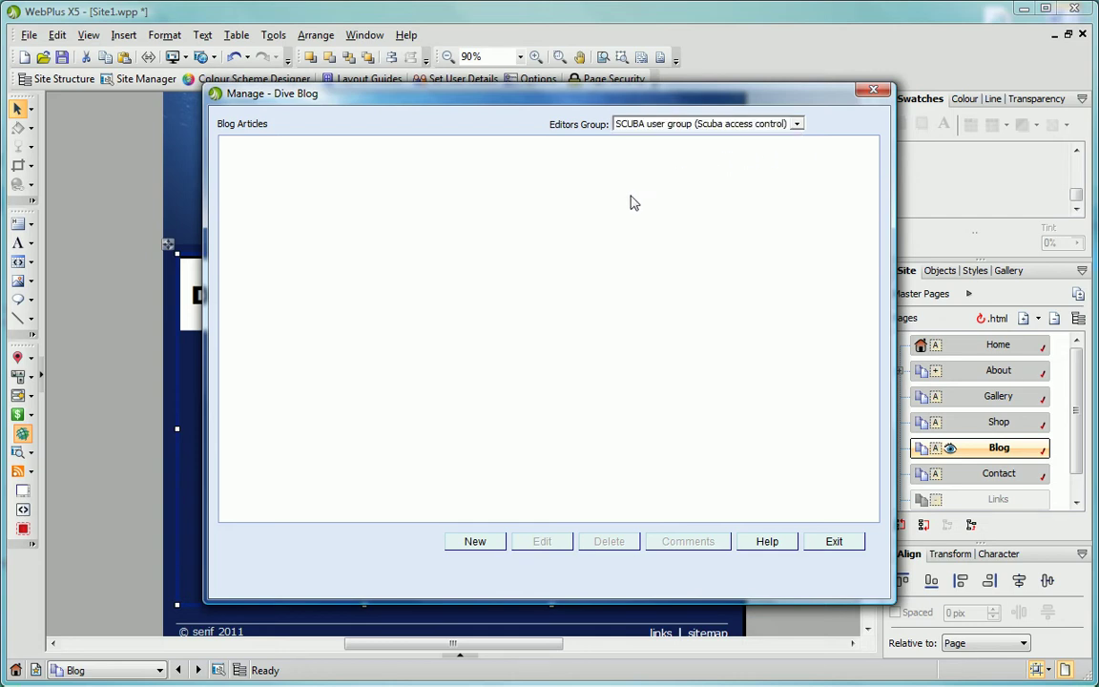
Start a new article titled 'Giant Sharks!' with a pasted Lorem ipsum placeholder paragraph.
click(476, 541)
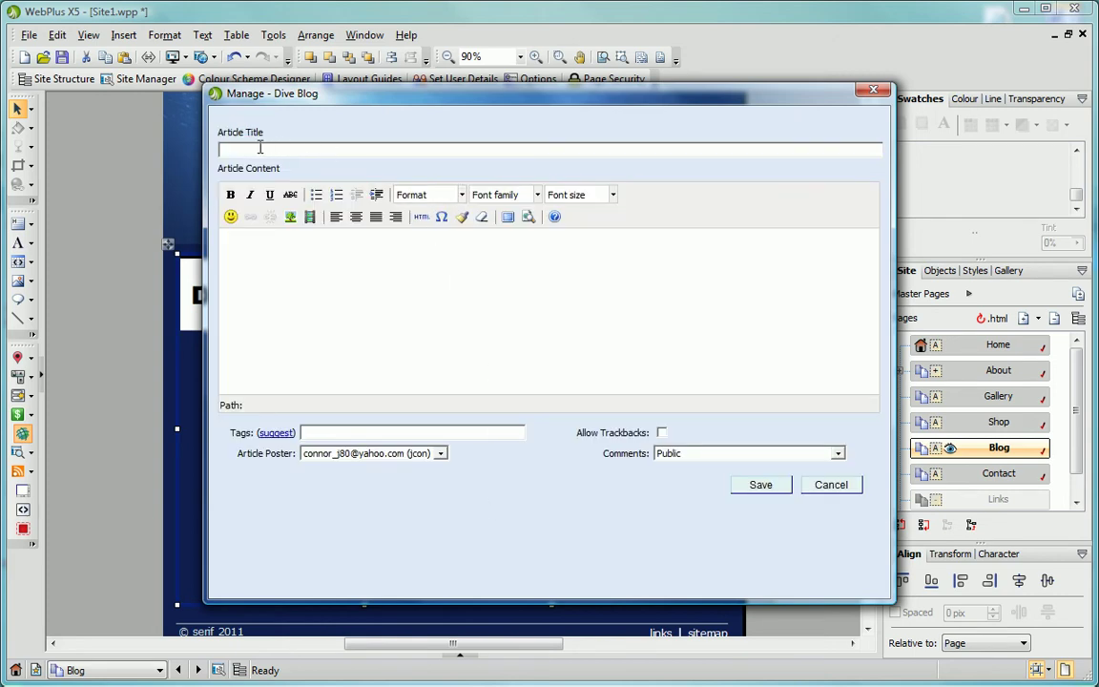
click(225, 149)
text(Gi)
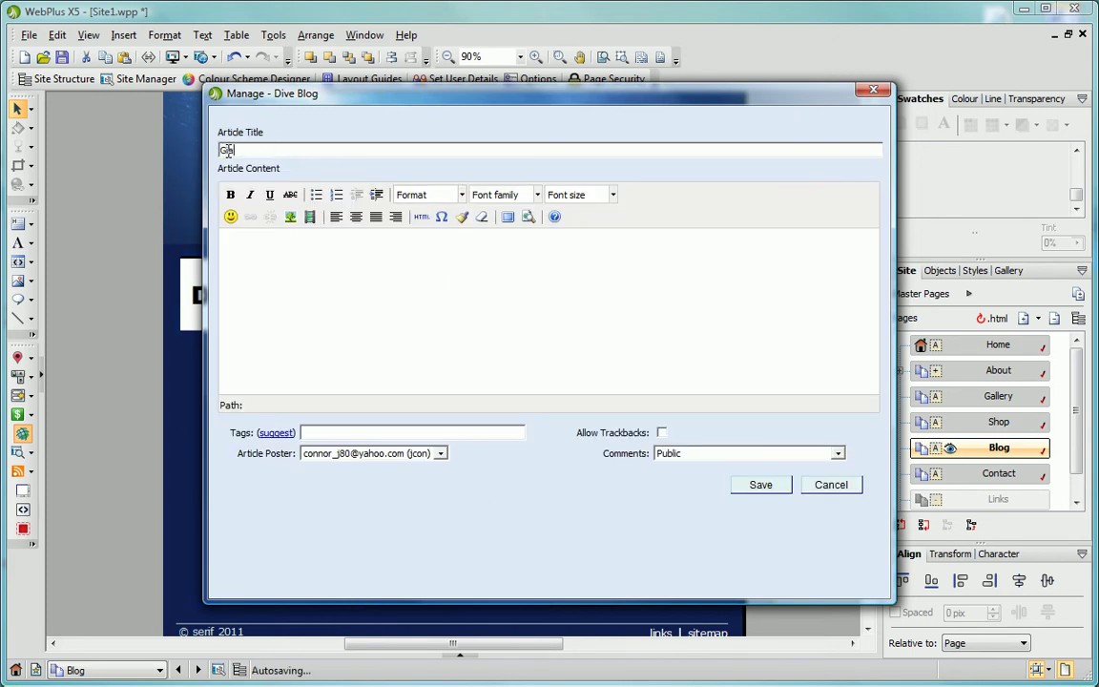
text(ant Sharks!)
click(270, 245)
text(Lorem ipsum)
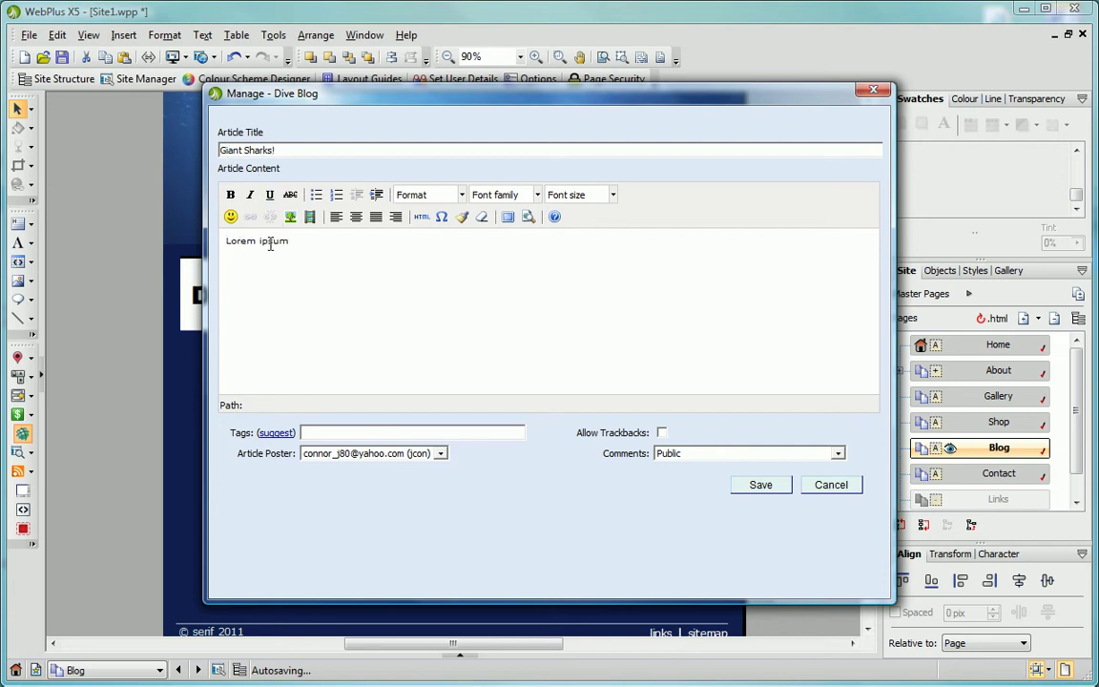
text(dolor sit amet, consectetuer adipiscing elit. Cras gravida sem ut massa. Quisque accumsan porttitor dui. Sed interdum, nisl ut consequat tristique, lacus nulla porta massa, sed imperdiet sem nunc vitae eros. Vestibulum ante ipsum primis in faucibus orci luctus et ultrices posuere cubilia Curae; Pellentesque sit amet metus. Nullam tincidunt posuere ligula. Aenean volutpat ultrices ligula. In tincidunt. Aenean viverra suscipit tellus.)
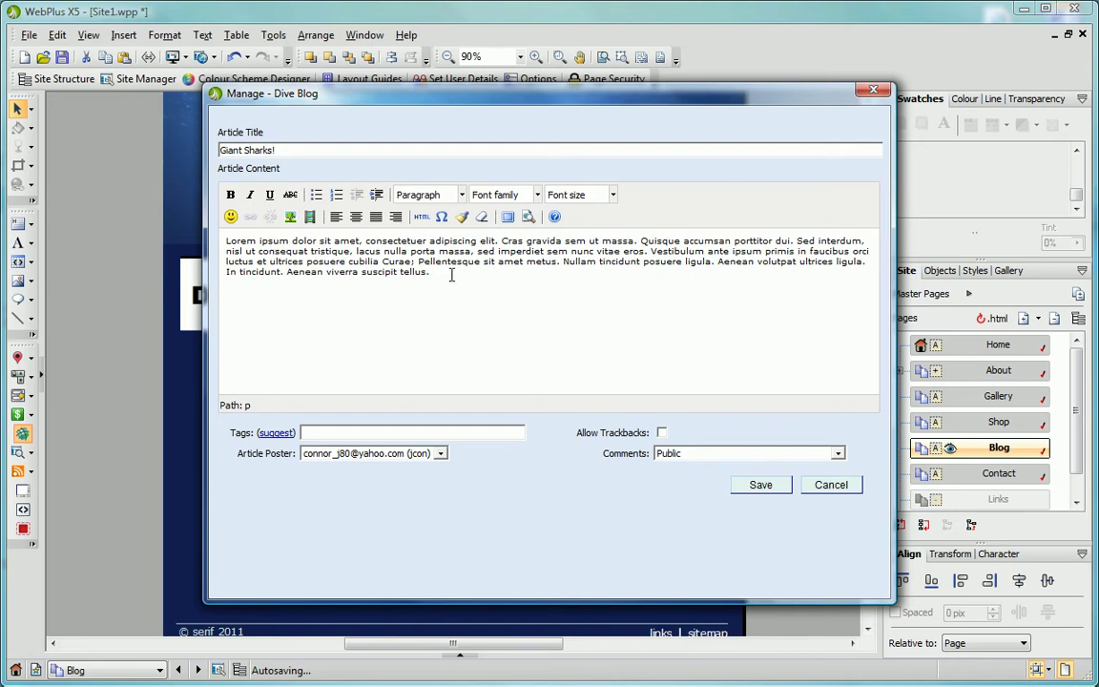
Make the paragraph's opening words bold and 14pt (font size 4).
drag(361, 243, 225, 241)
click(230, 194)
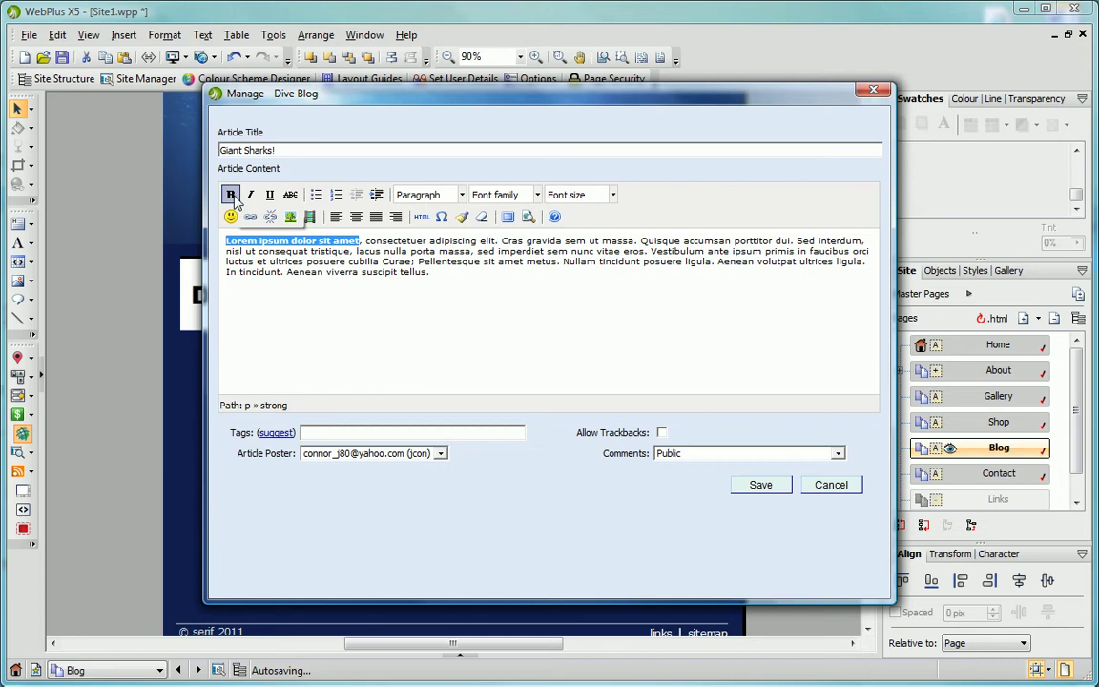
click(613, 195)
drag(665, 241, 665, 272)
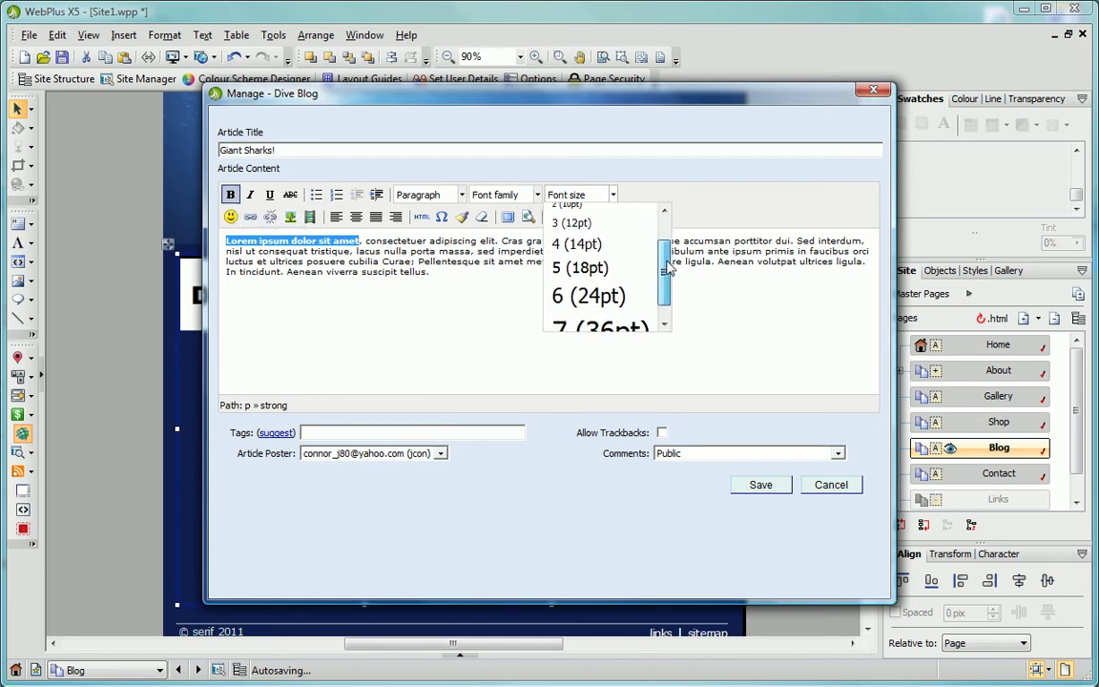
click(615, 237)
click(532, 281)
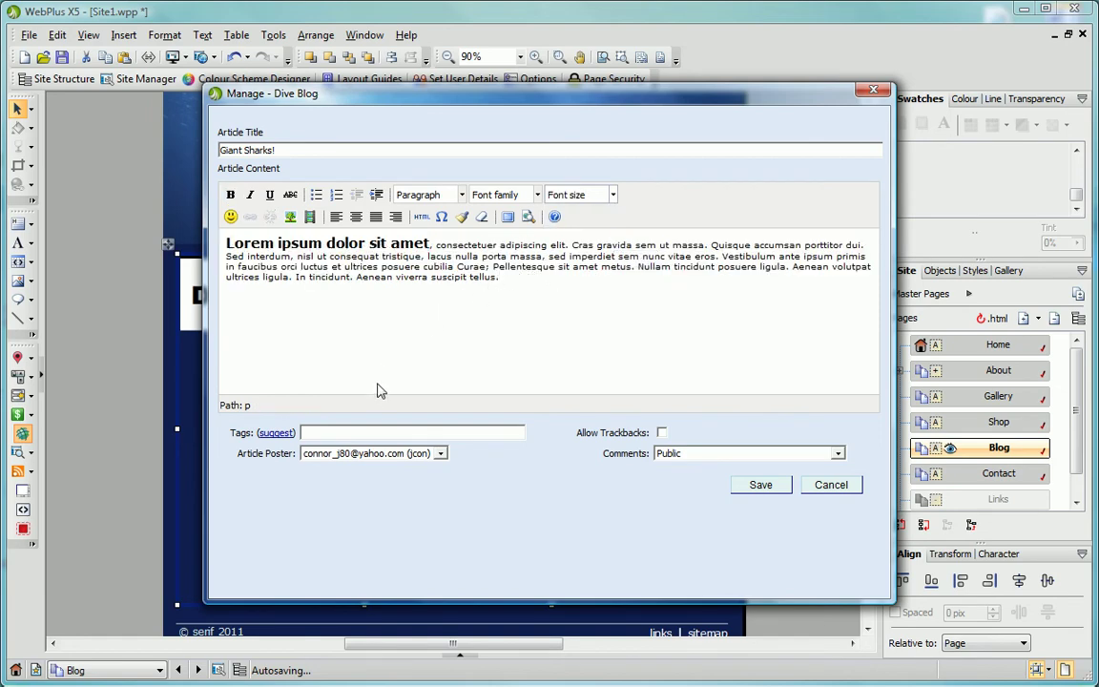
click(365, 432)
Tag the article 'scuba dive shark', allow trackbacks, and set comments to Public.
text(scuba dive shark)
click(663, 434)
click(837, 455)
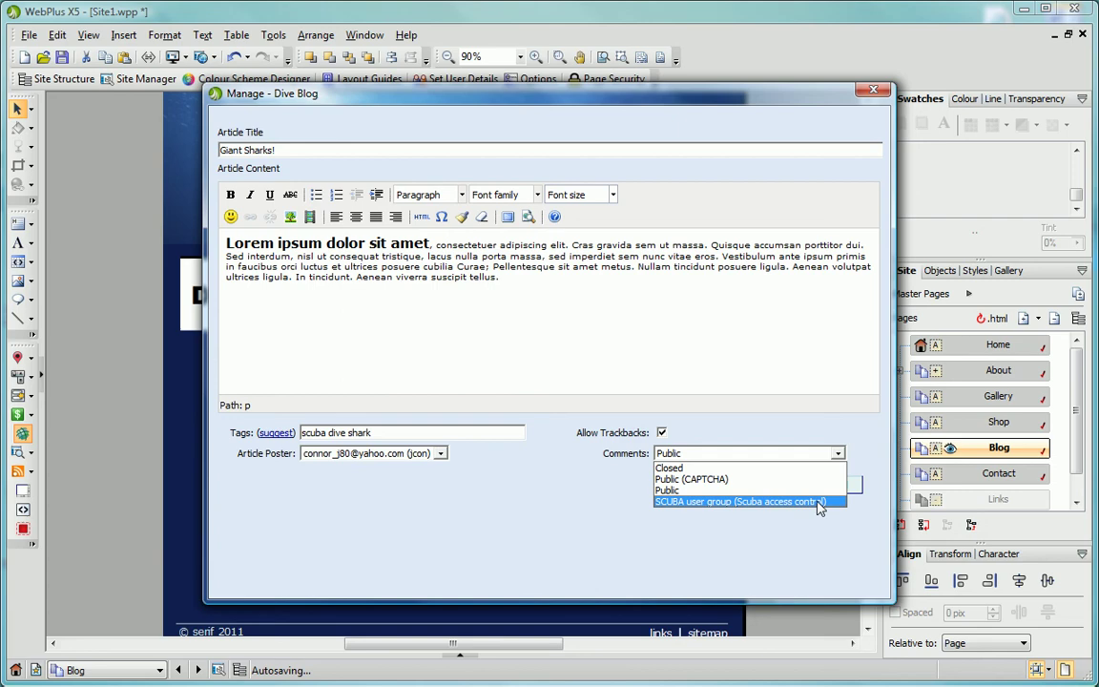
click(811, 489)
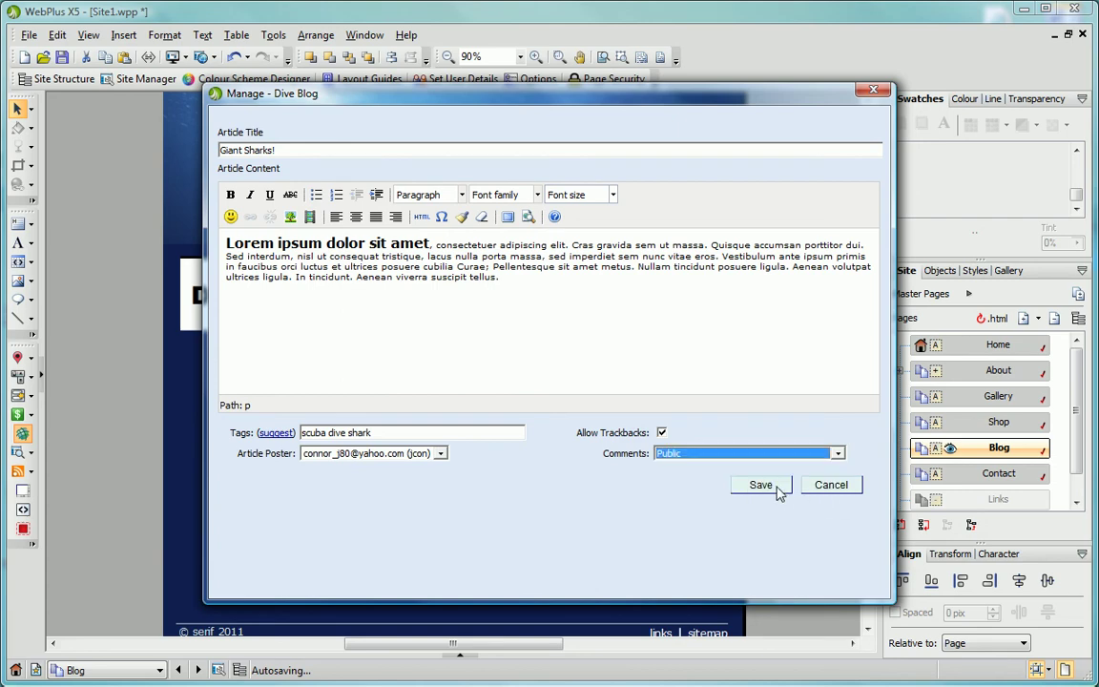
Save the Giant Sharks! article and close the article manager and smart objects library.
click(778, 490)
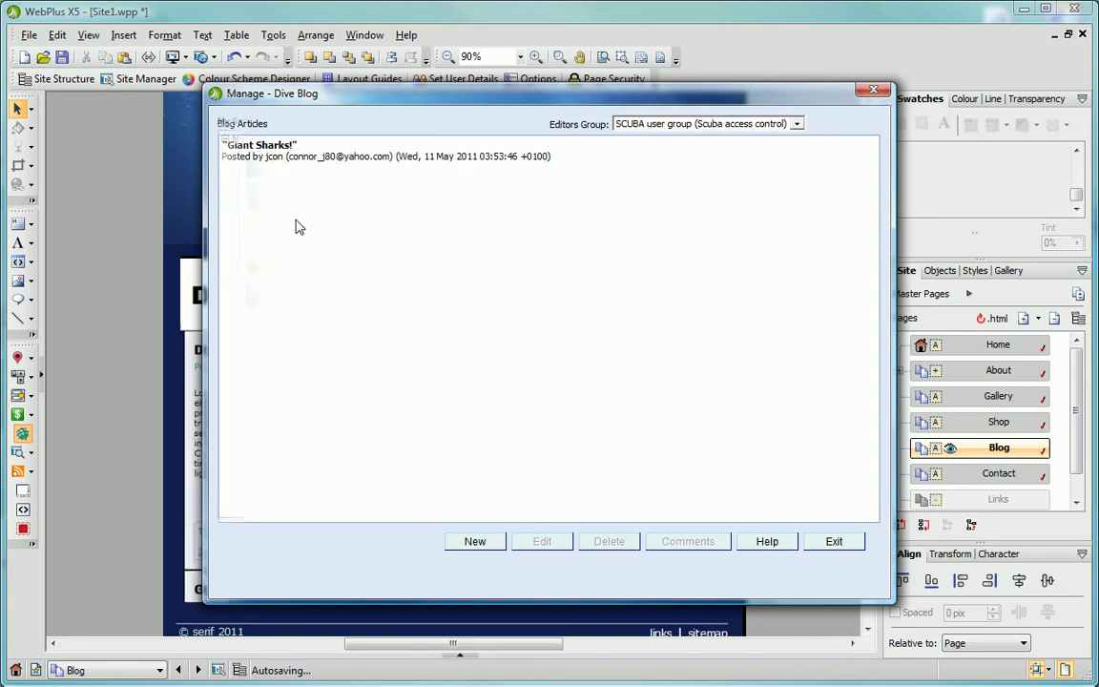
key(Escape)
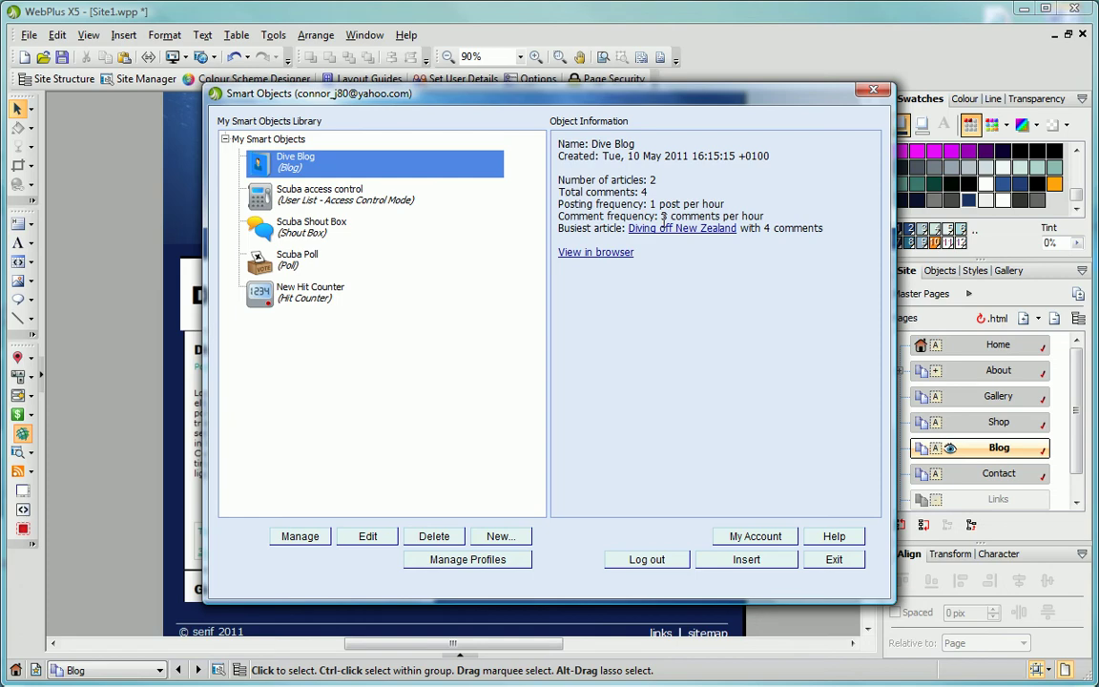
click(811, 567)
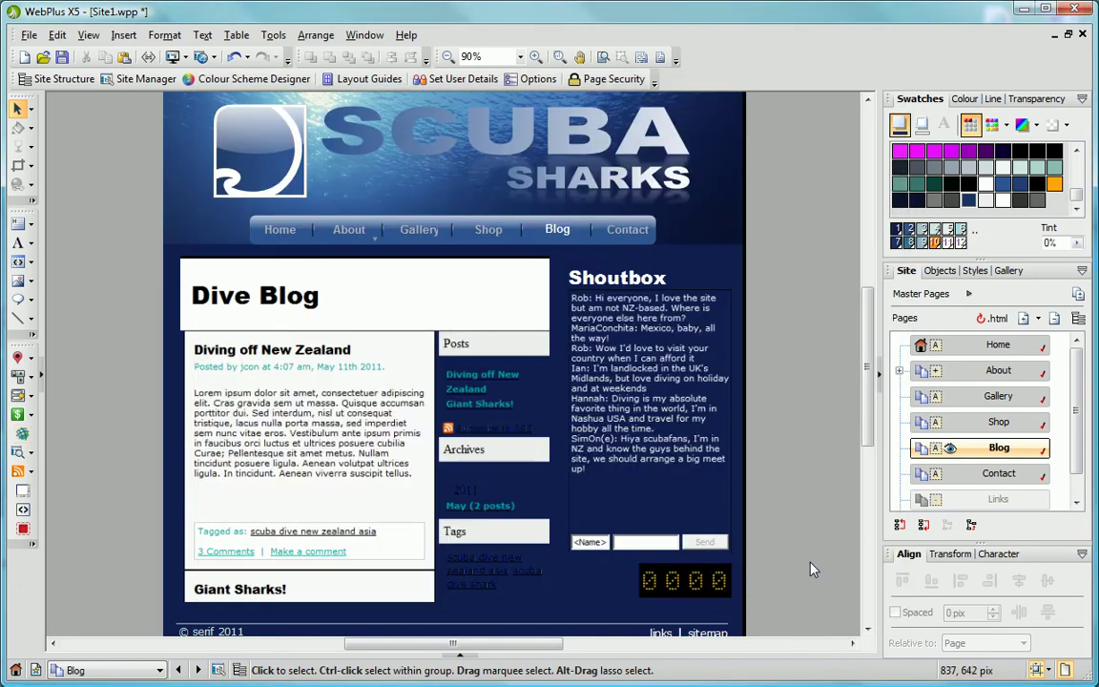
right_click(397, 360)
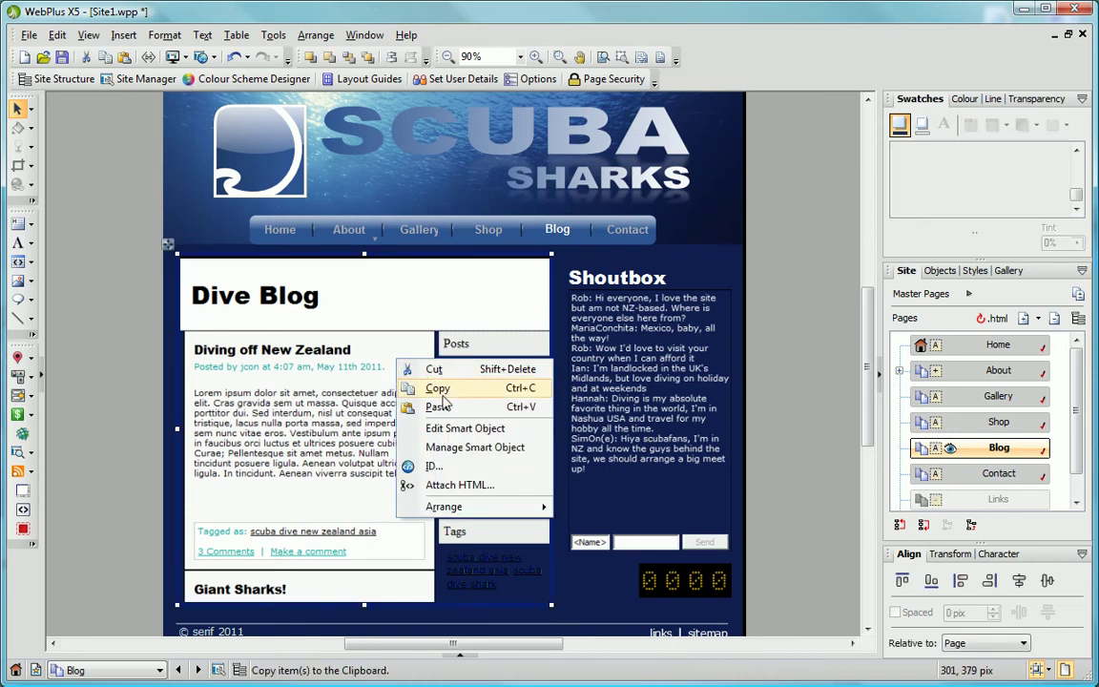
Delete the Greek or Latin comment and clear all others on Diving off New Zealand.
click(455, 448)
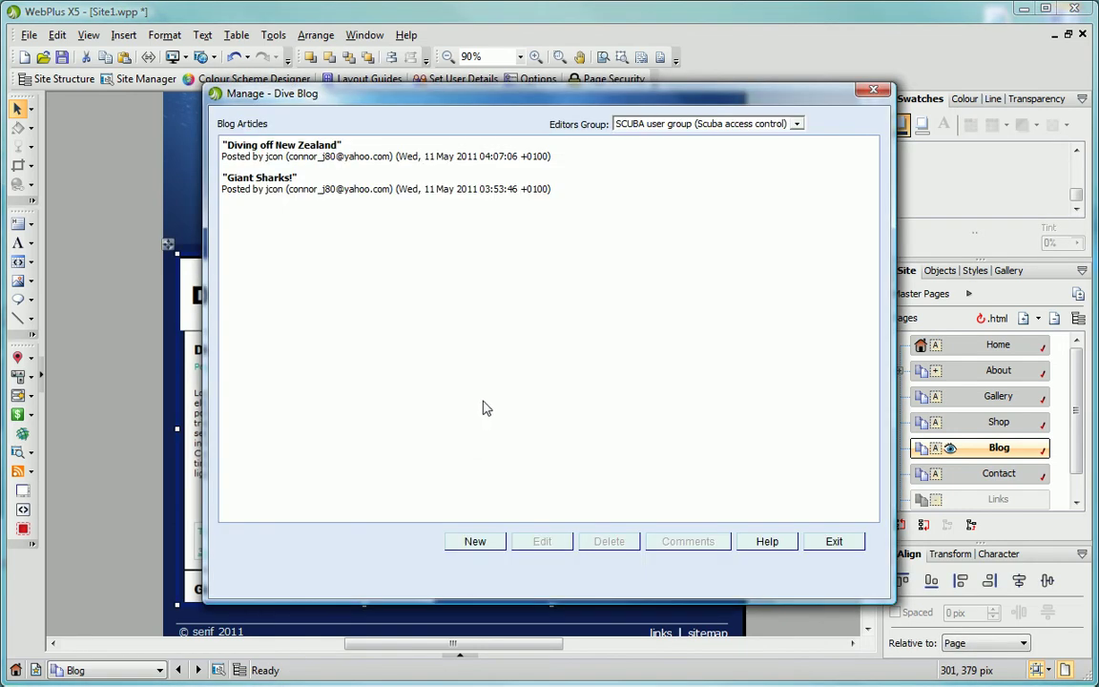
click(465, 156)
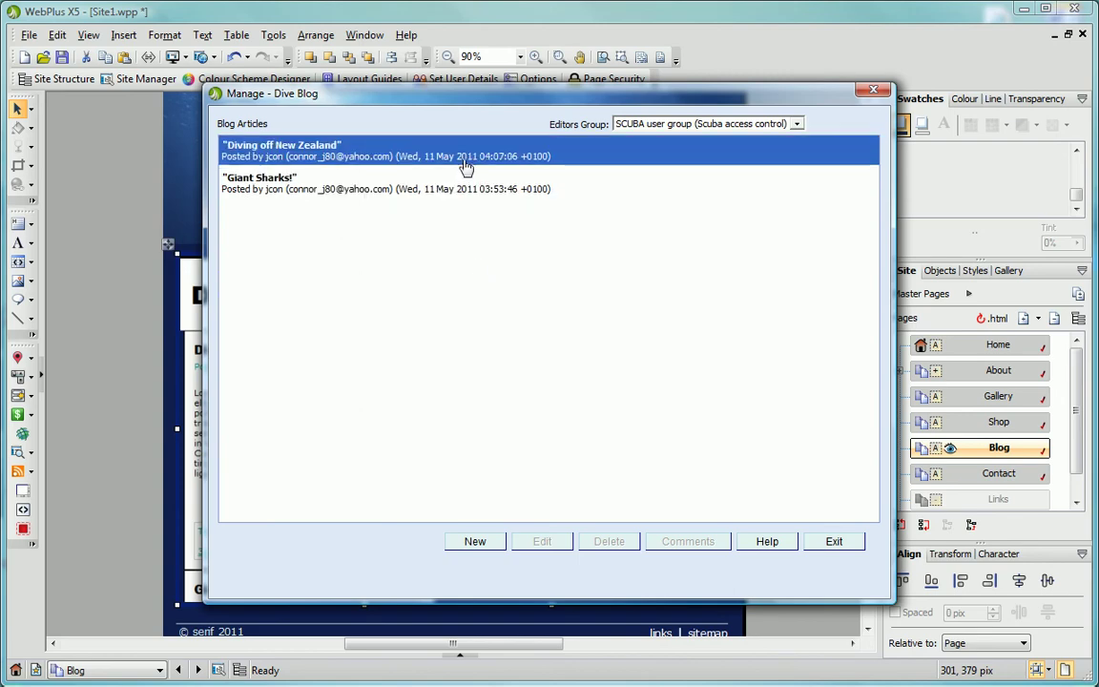
click(671, 545)
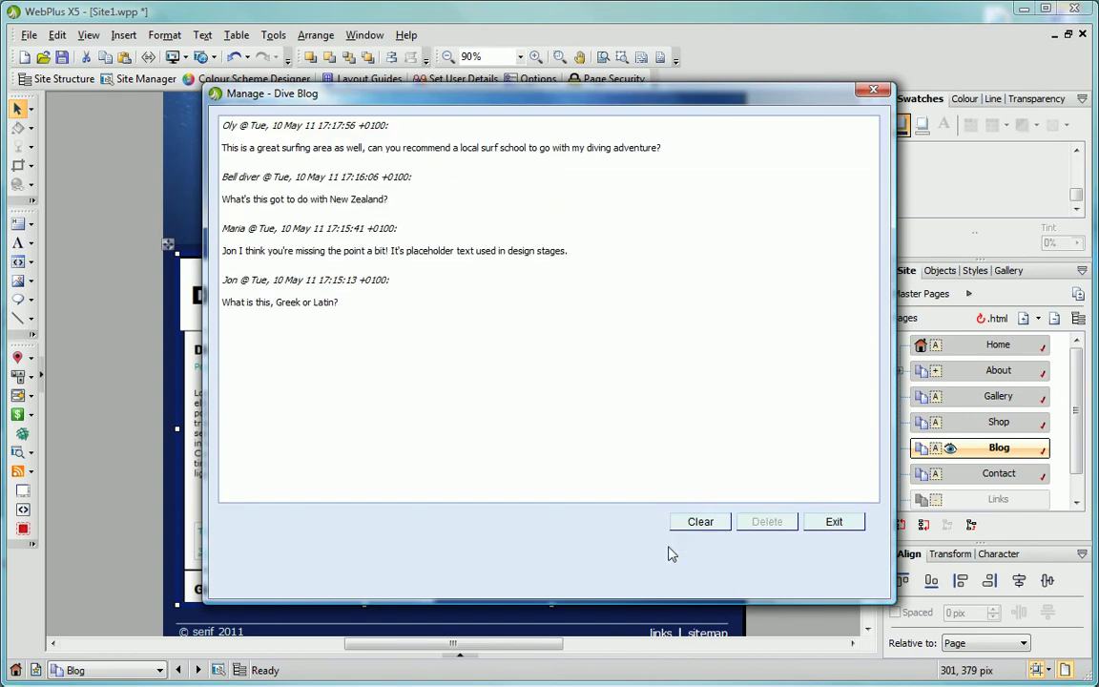
click(497, 324)
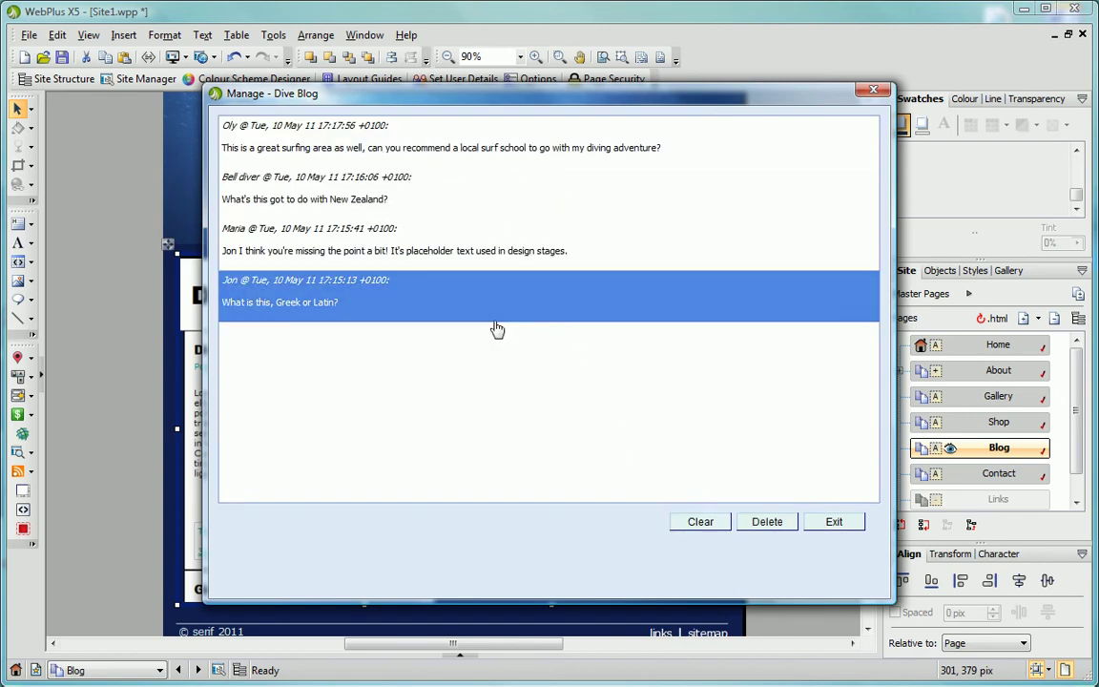
click(743, 527)
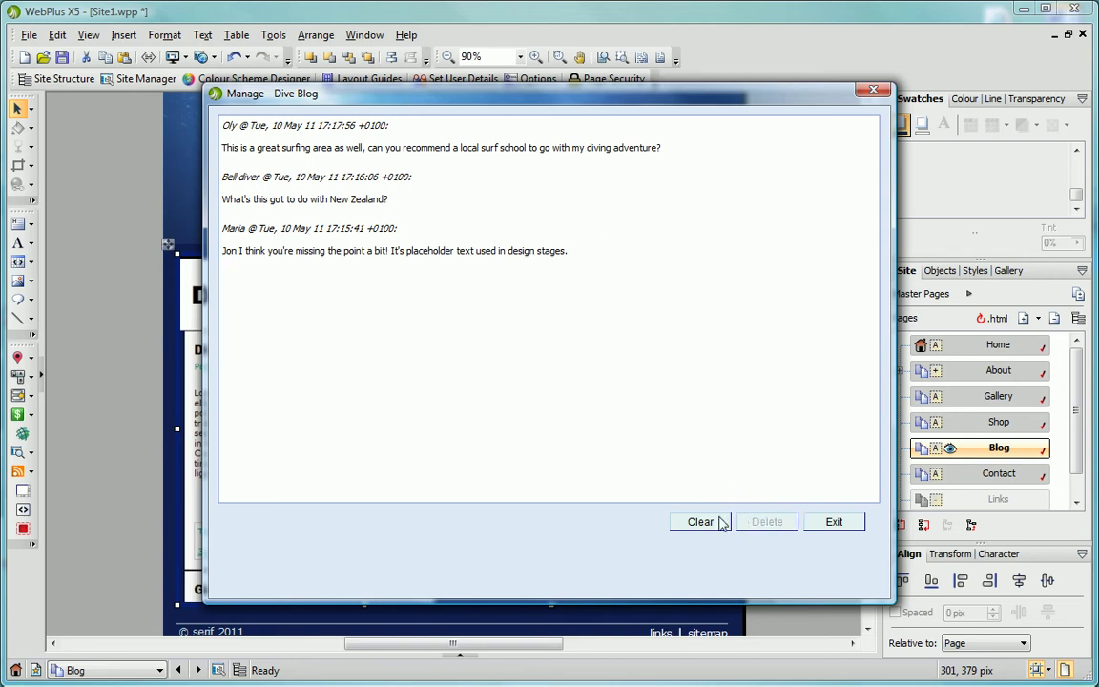
click(722, 530)
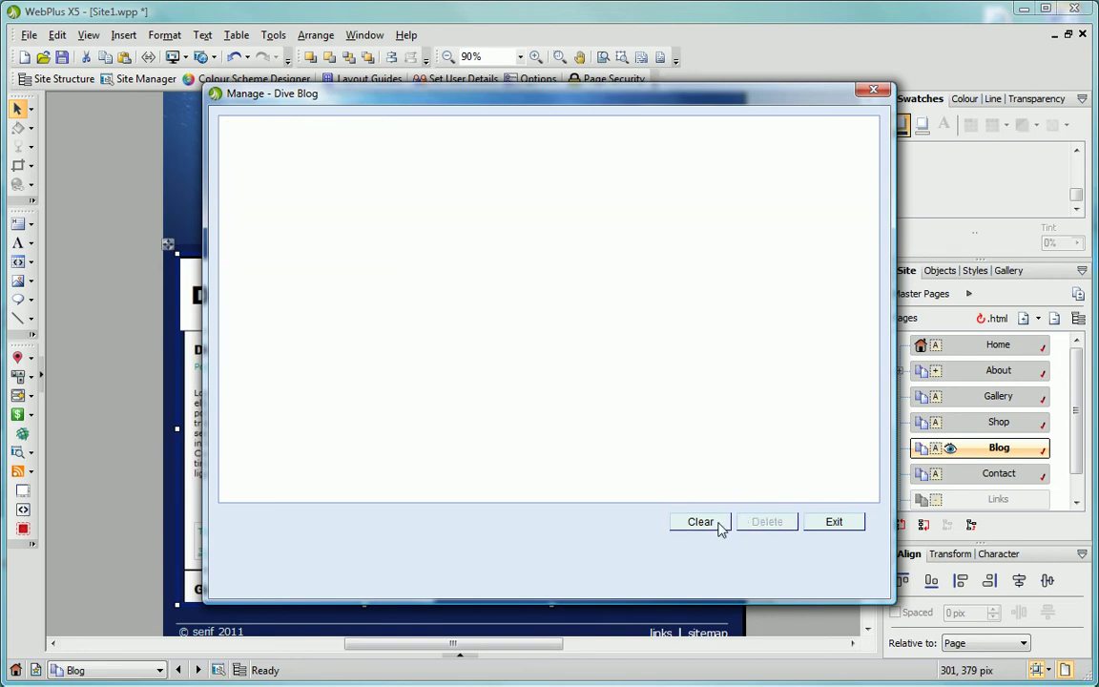
click(813, 529)
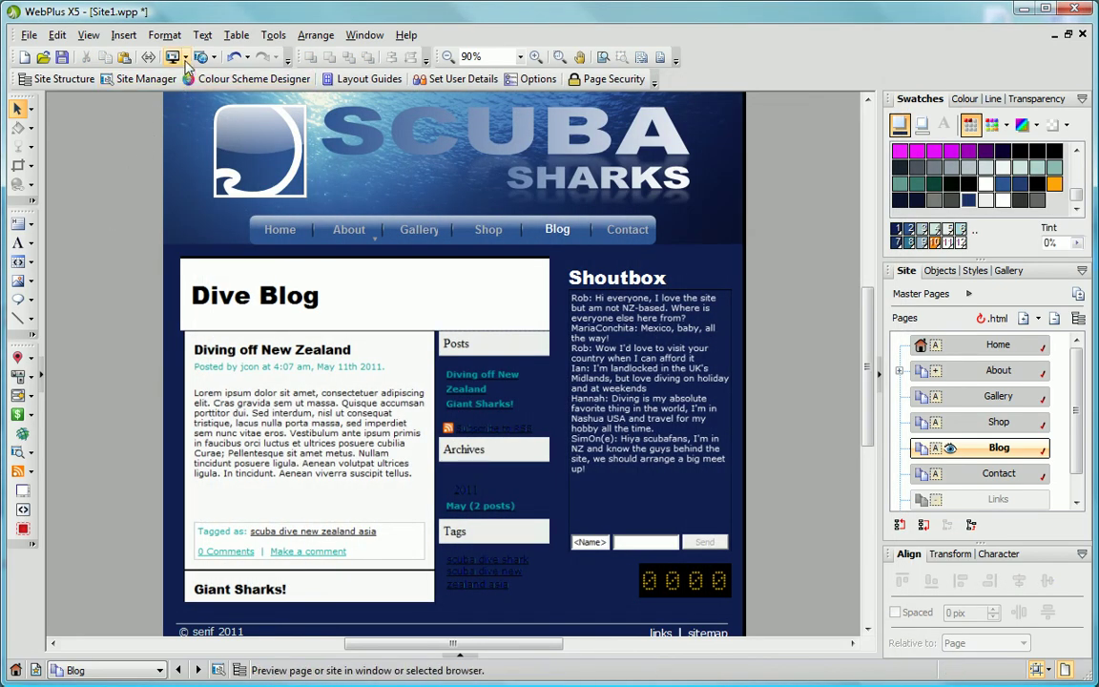
click(185, 58)
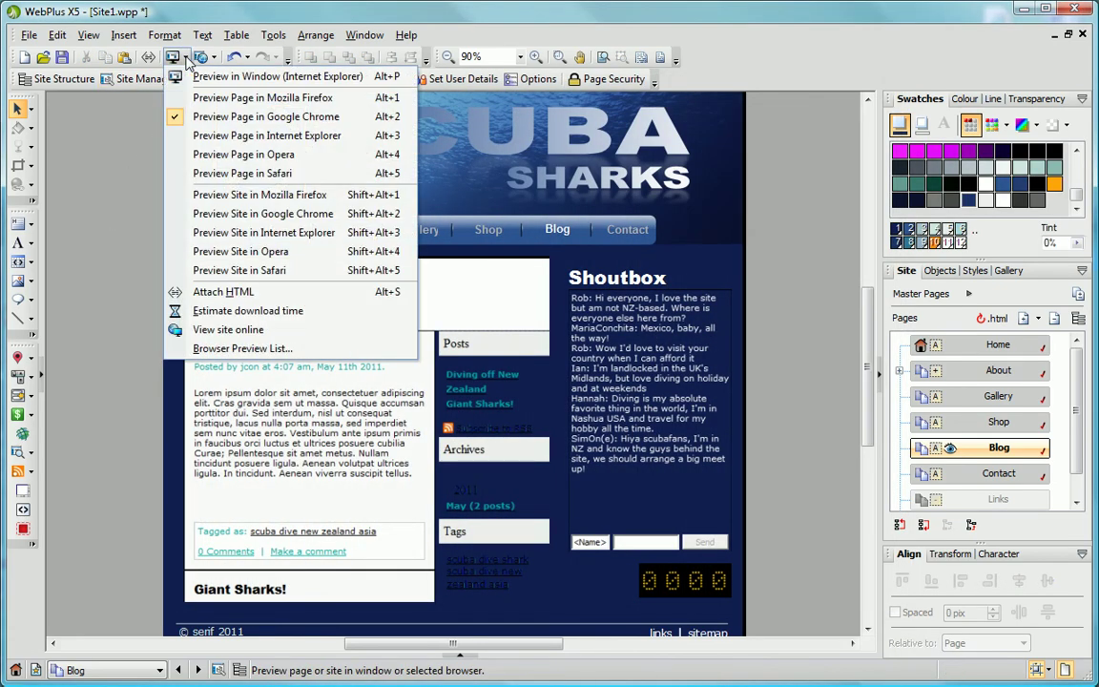
Preview the Scuba Sharks Blog page in Google Chrome, showing both Dive Blog posts.
click(219, 117)
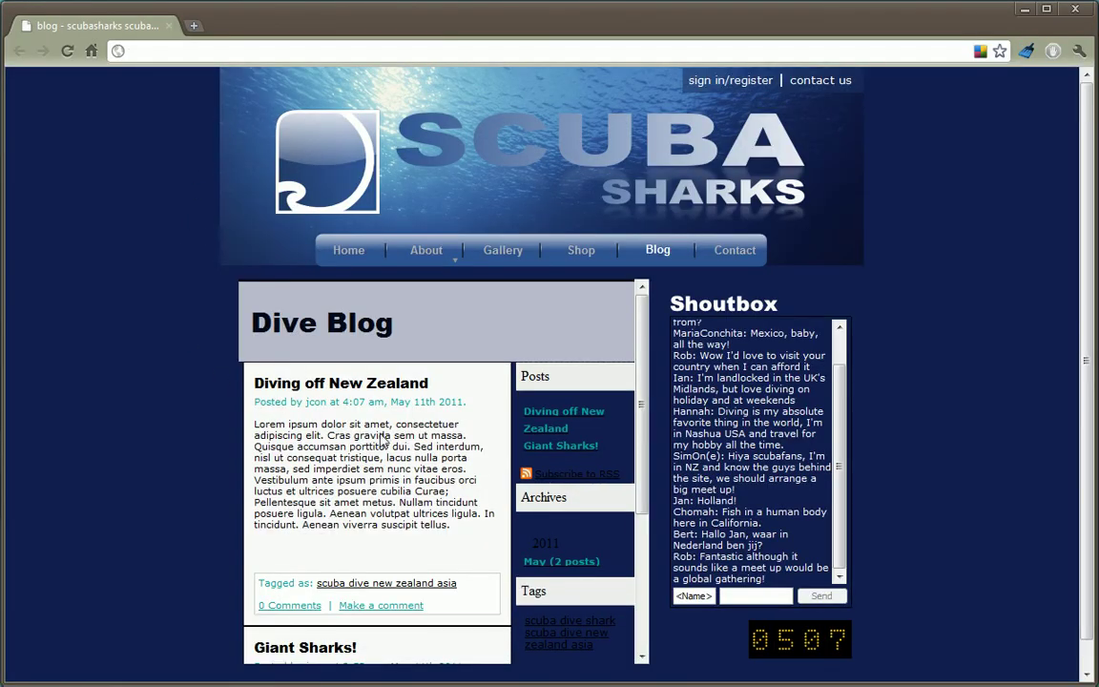